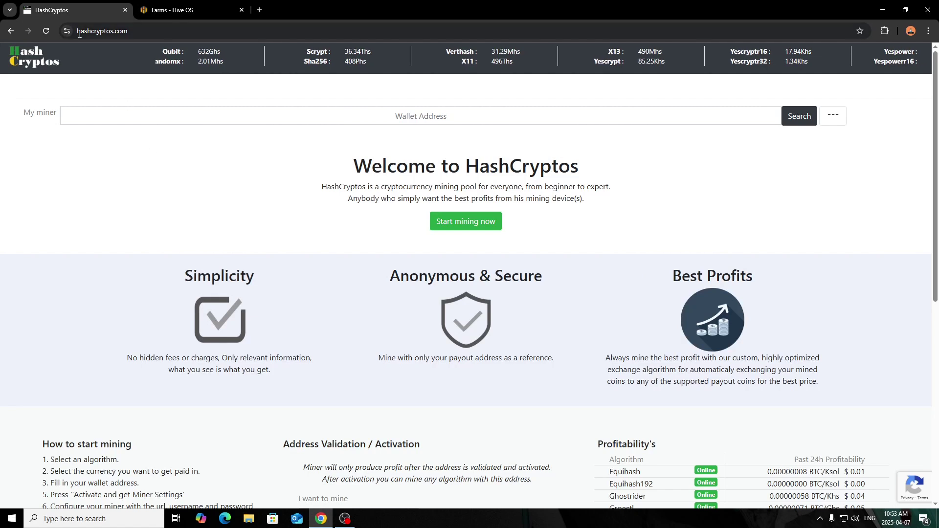
Scroll the HashCryptos page to the mining instructions and address activation form.
click(134, 34)
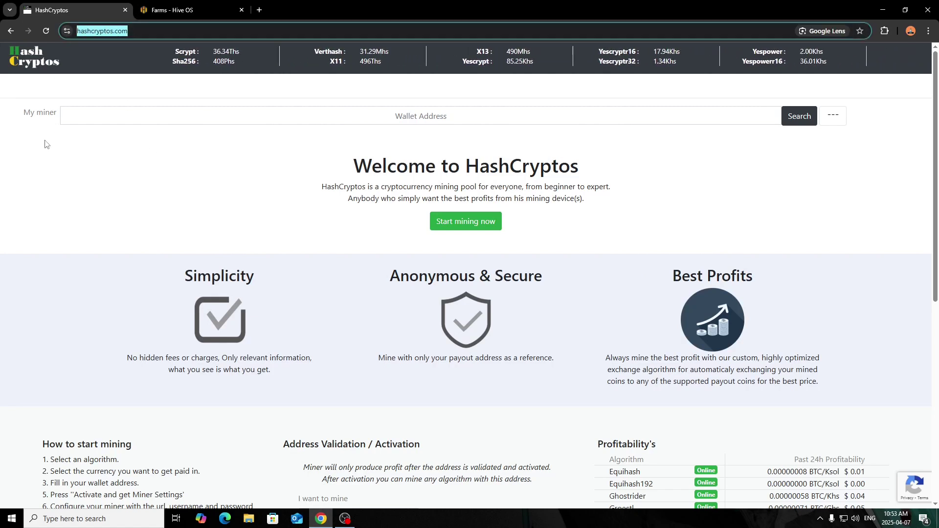
click(151, 161)
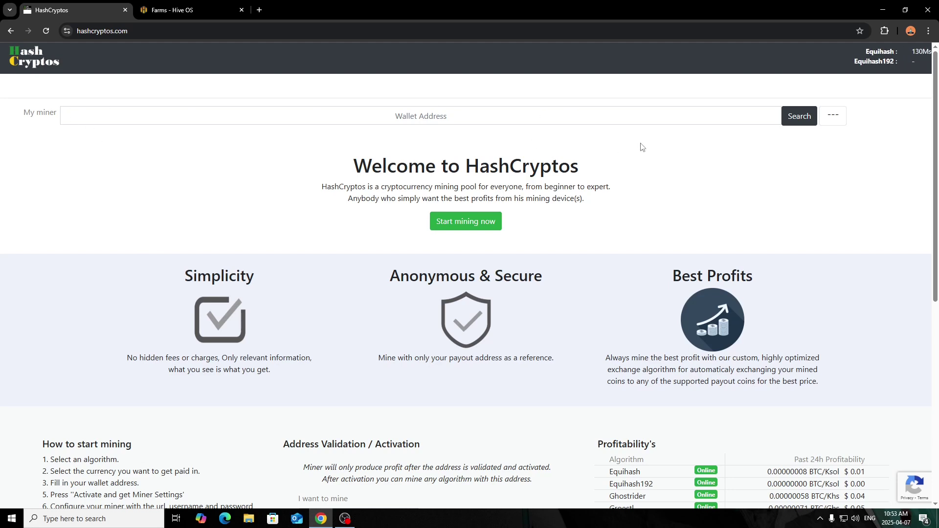
click(424, 117)
scroll(212, 184, down, 4)
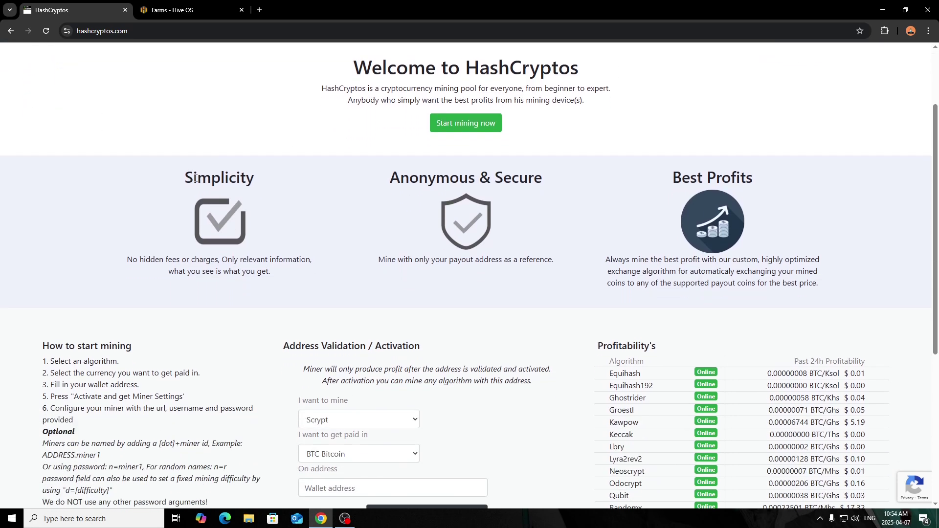
drag(180, 82, 279, 84)
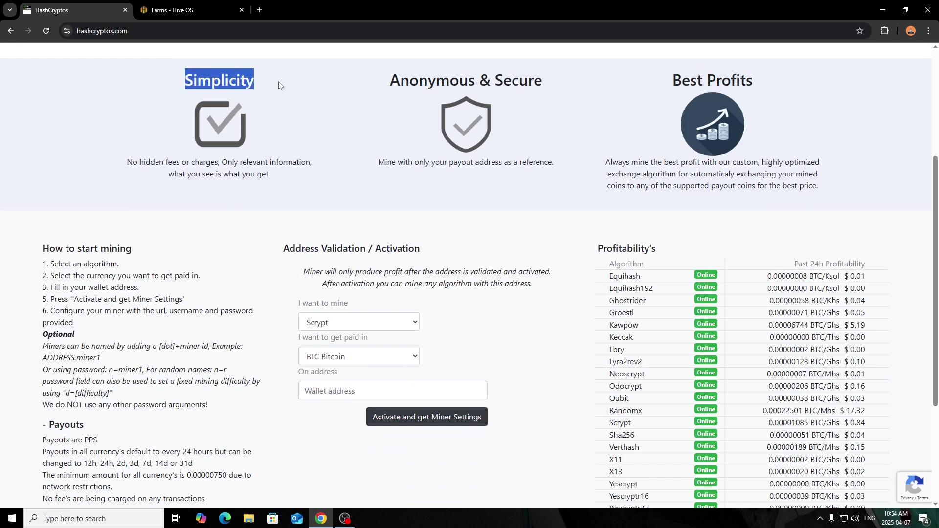
drag(390, 79, 591, 105)
click(625, 89)
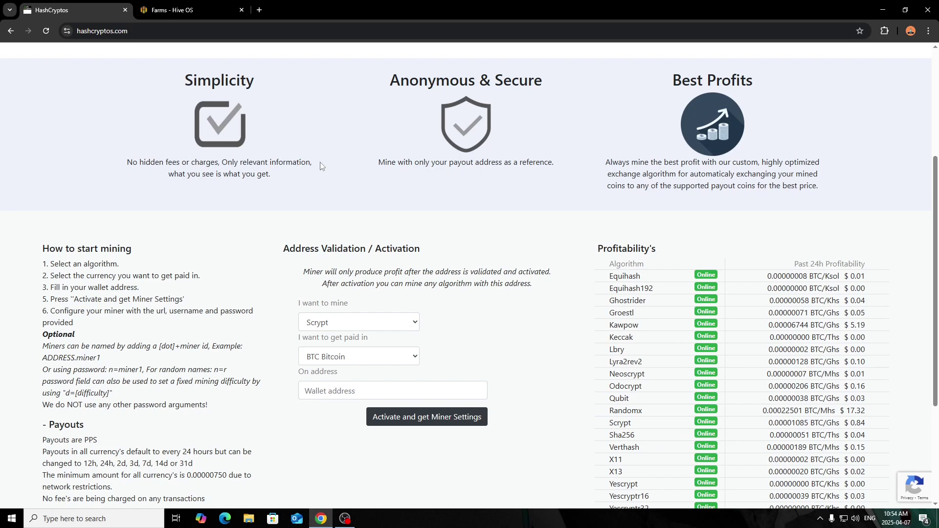
Choose Verthash in the 'I want to mine' list of the activation form.
scroll(351, 494, down, 2)
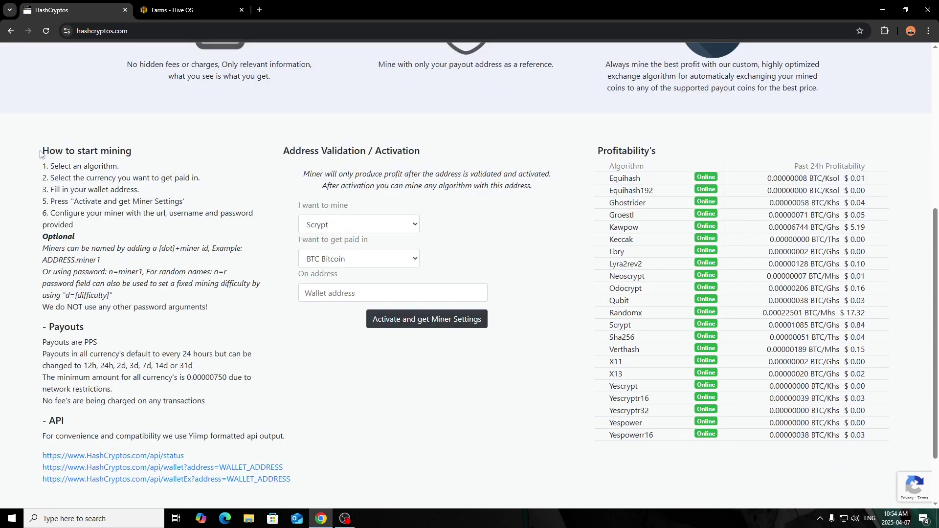
drag(41, 151, 166, 167)
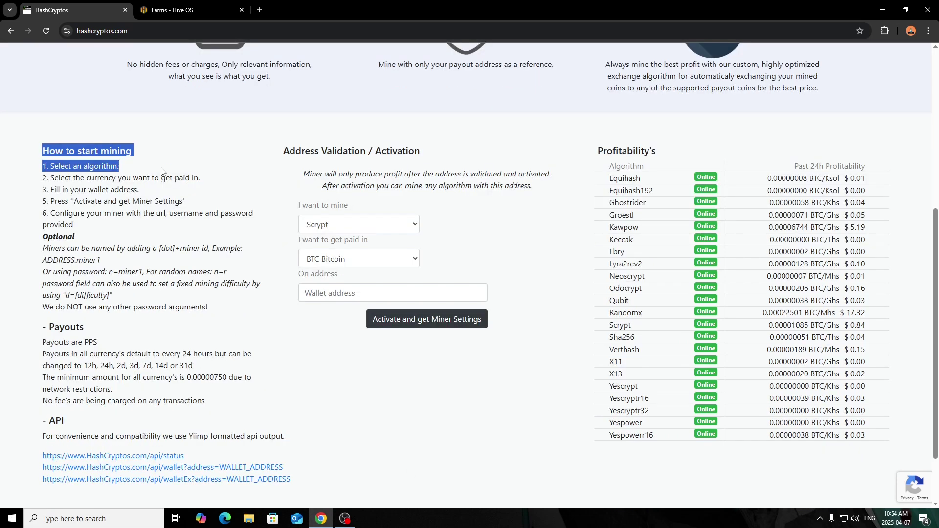
click(225, 167)
click(324, 225)
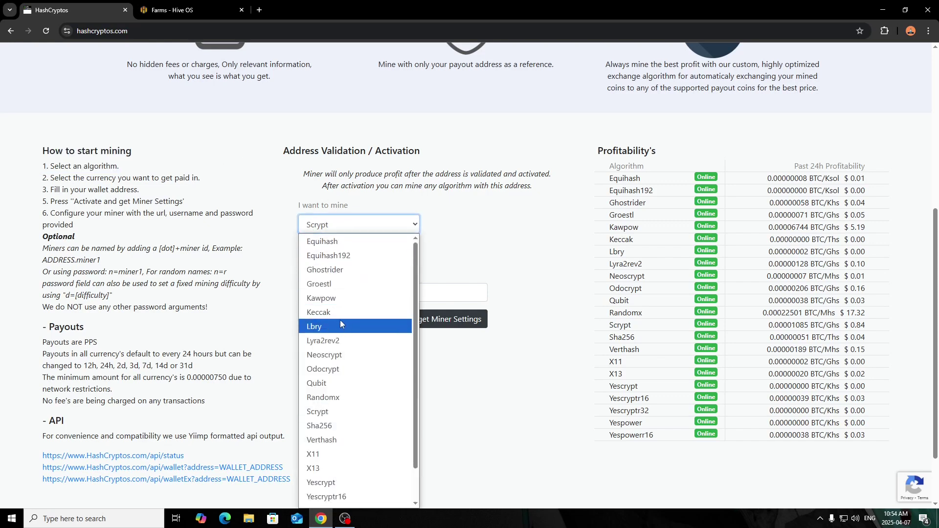
scroll(339, 320, down, 1)
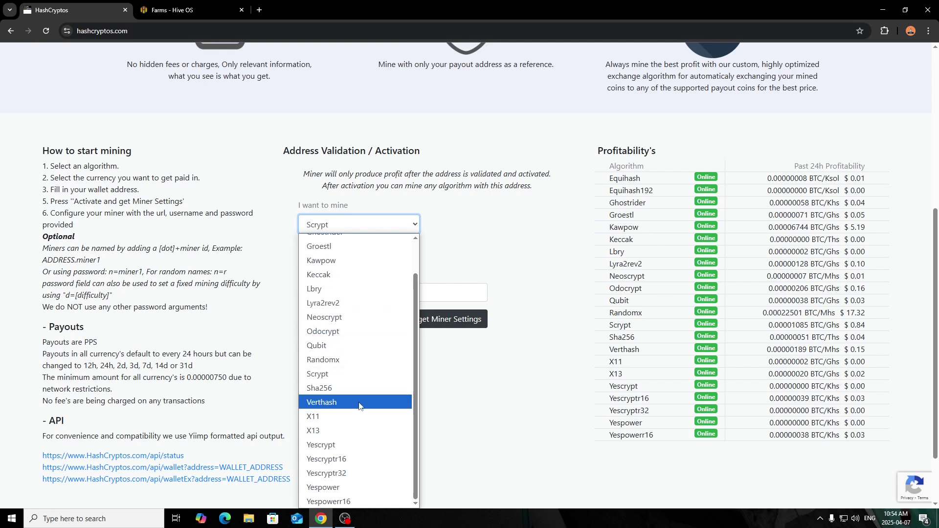
scroll(360, 404, up, 1)
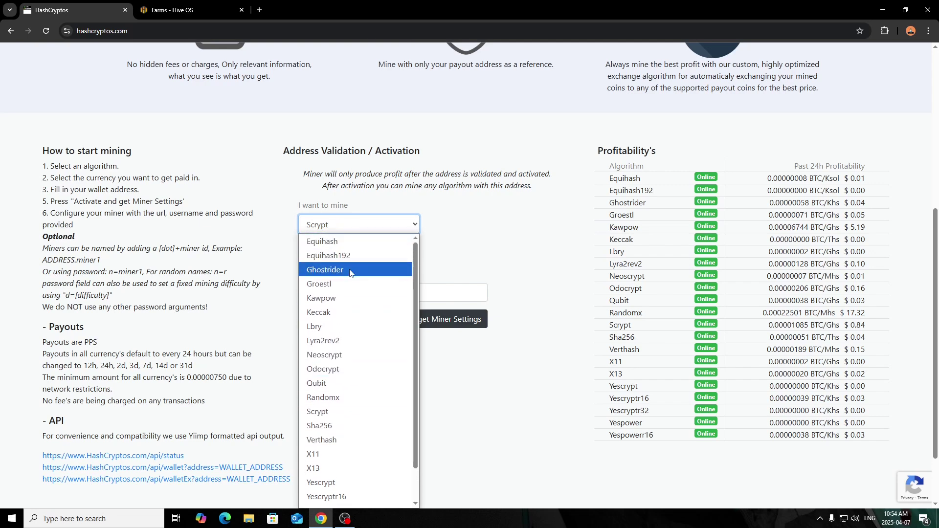
scroll(342, 370, down, 1)
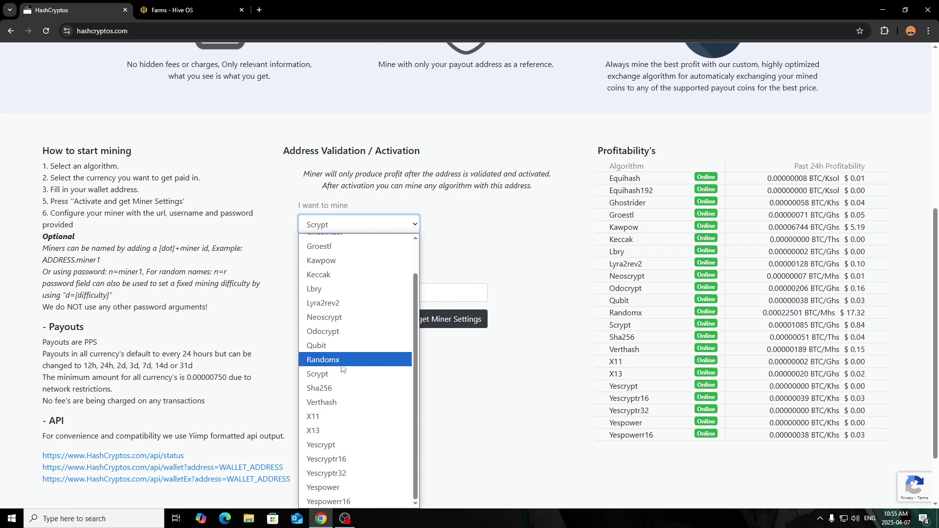
click(348, 404)
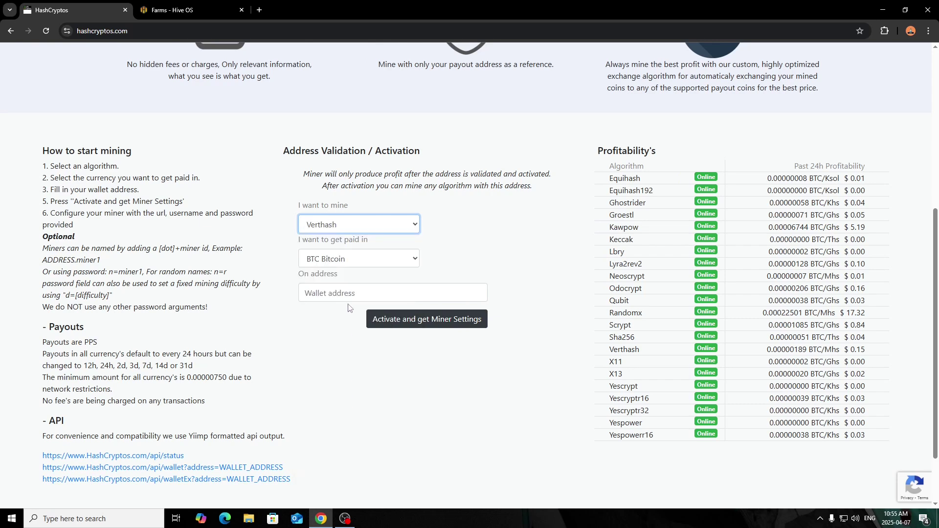
Set 'I want to get paid in' to DOGE Dogecoin, replacing a brief LTC Litecoin pick.
click(341, 259)
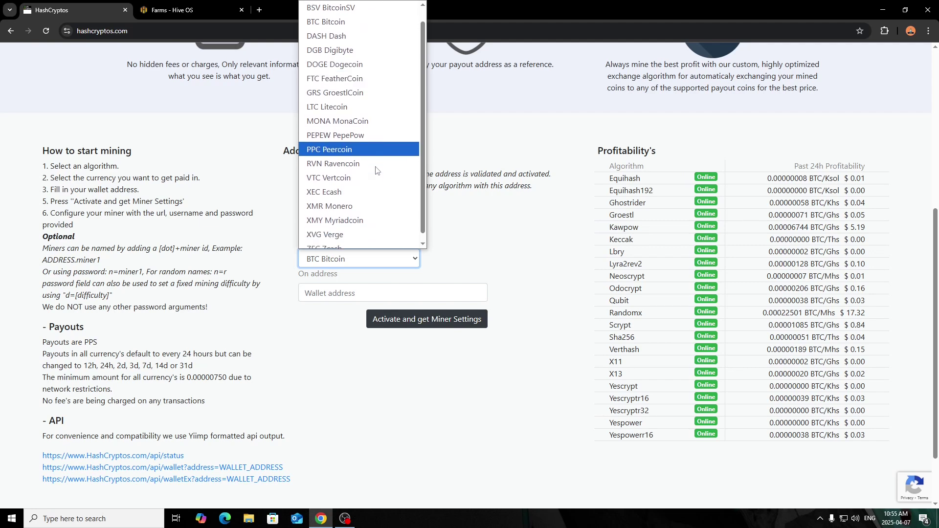
scroll(374, 164, down, 1)
scroll(375, 162, up, 1)
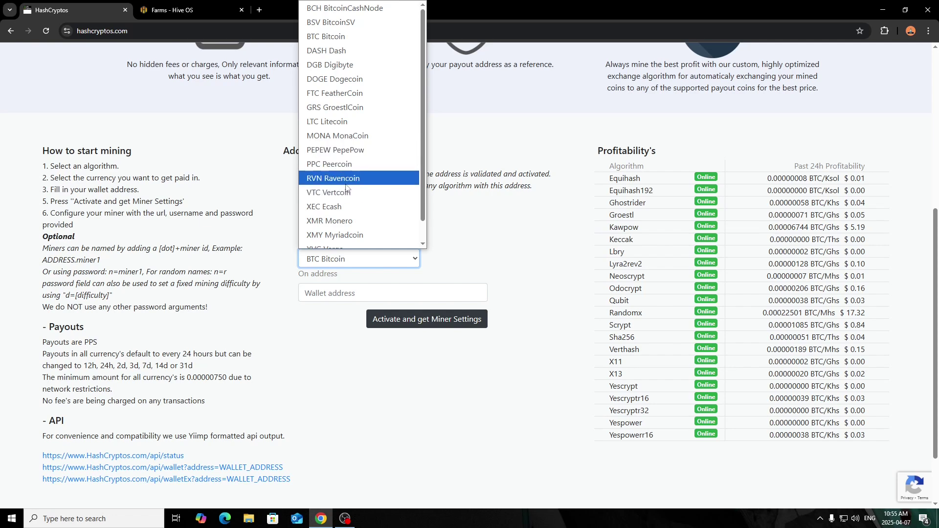
click(348, 128)
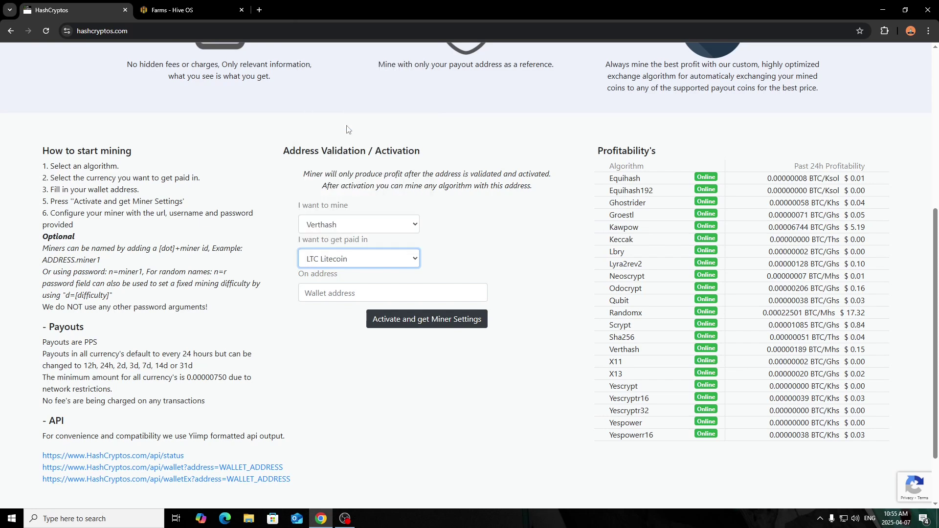
click(354, 256)
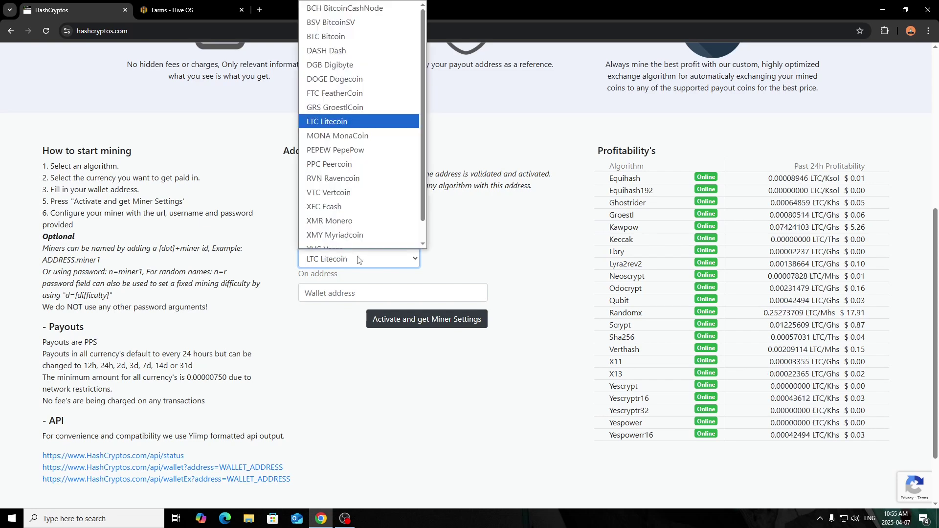
click(337, 78)
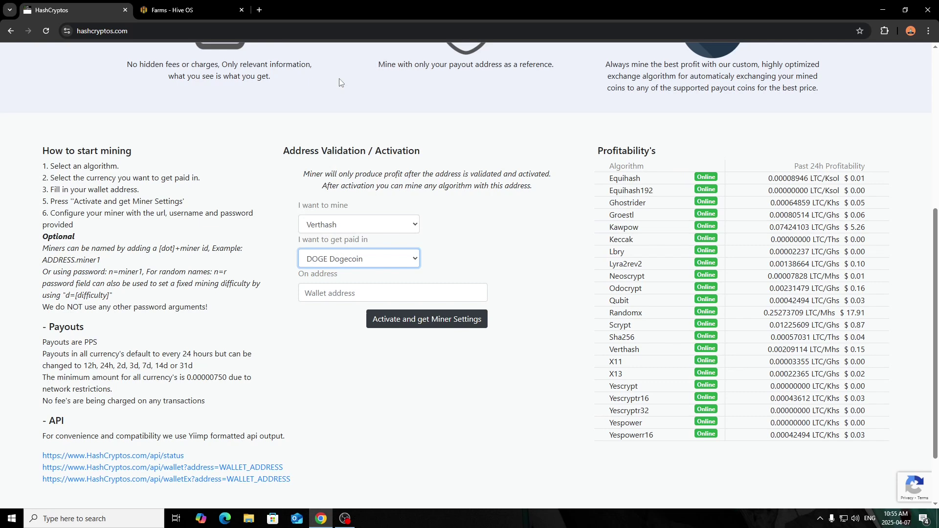
click(296, 203)
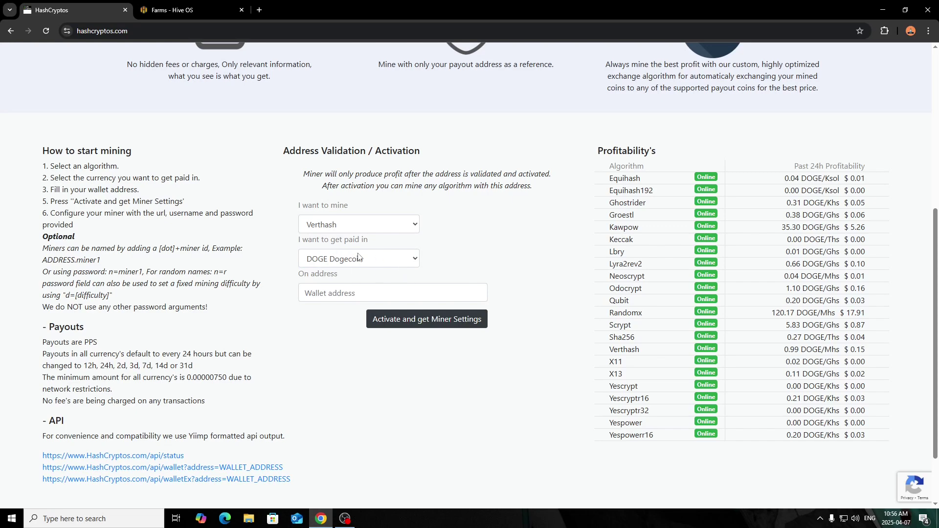
Copy the wallet address from rig KC-GPU-RIG1's Hive OS flight sheet template.
click(328, 292)
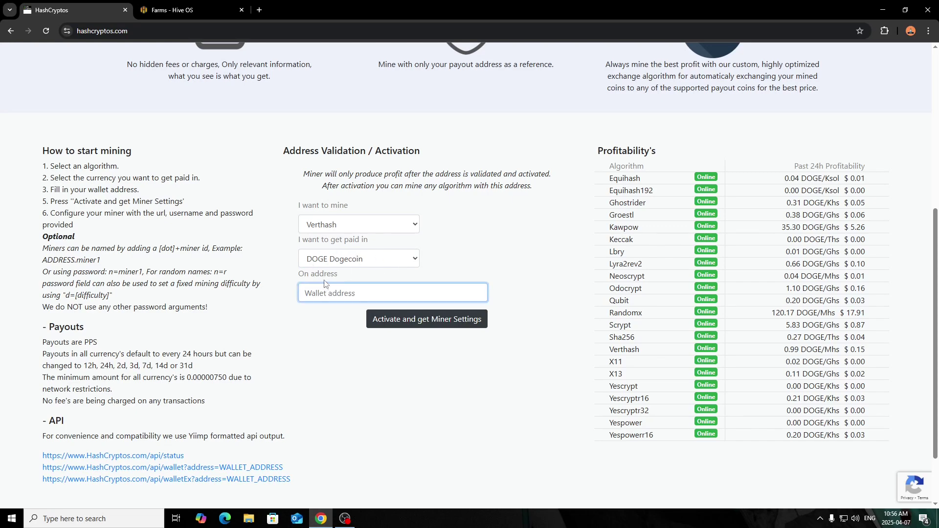
click(183, 11)
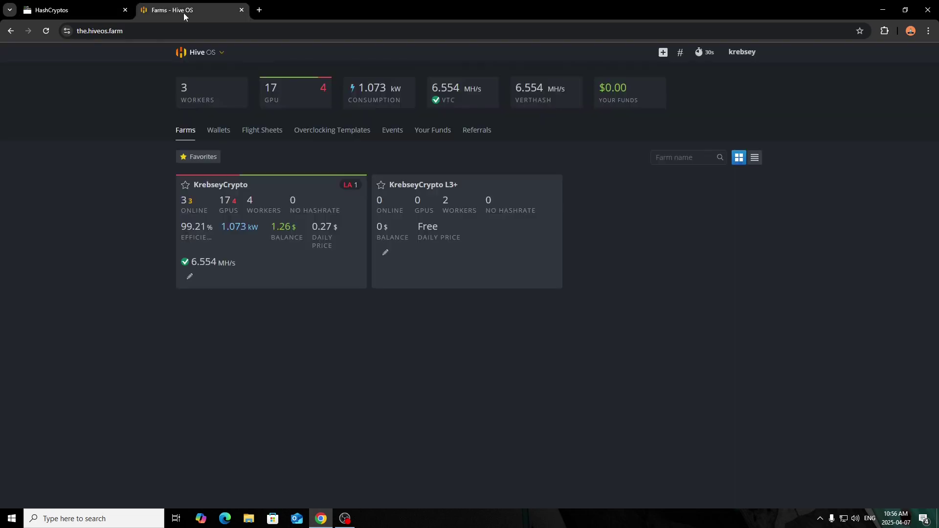
click(207, 186)
click(225, 228)
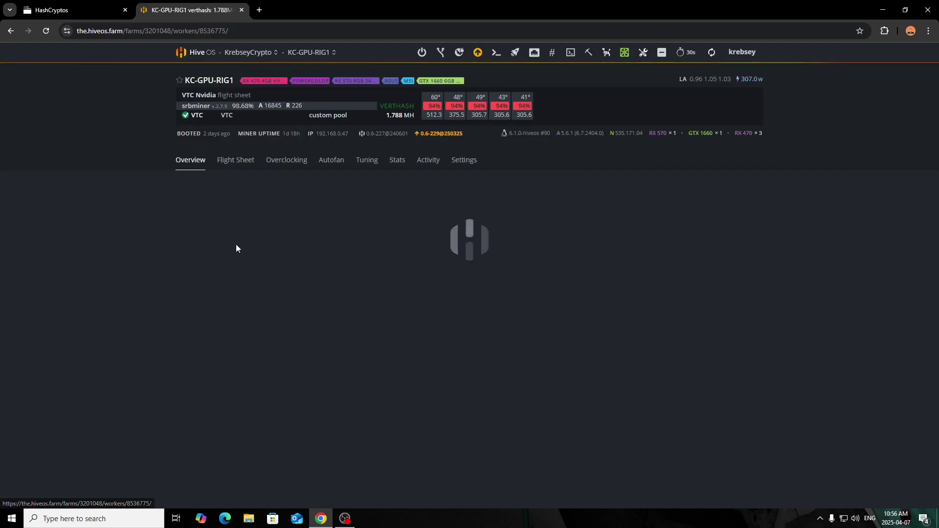
click(233, 160)
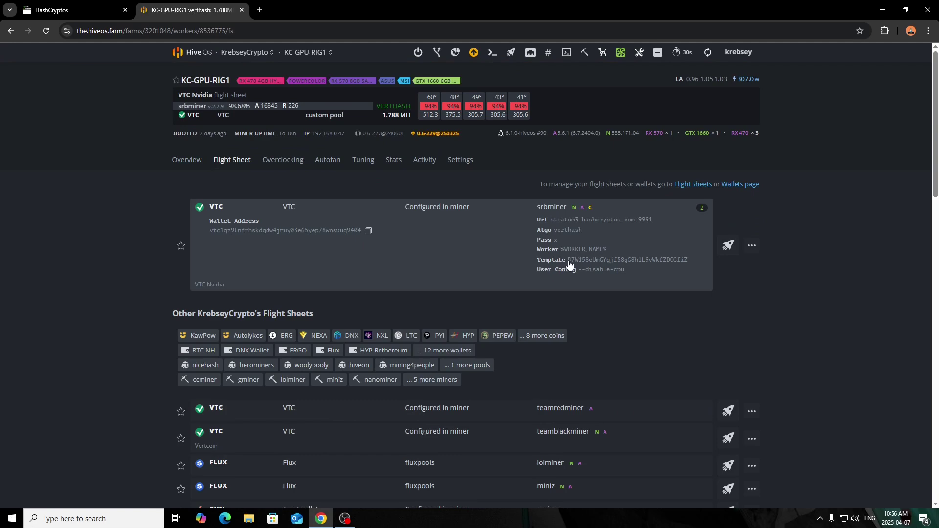
drag(568, 264, 687, 265)
key(ctrl+c)
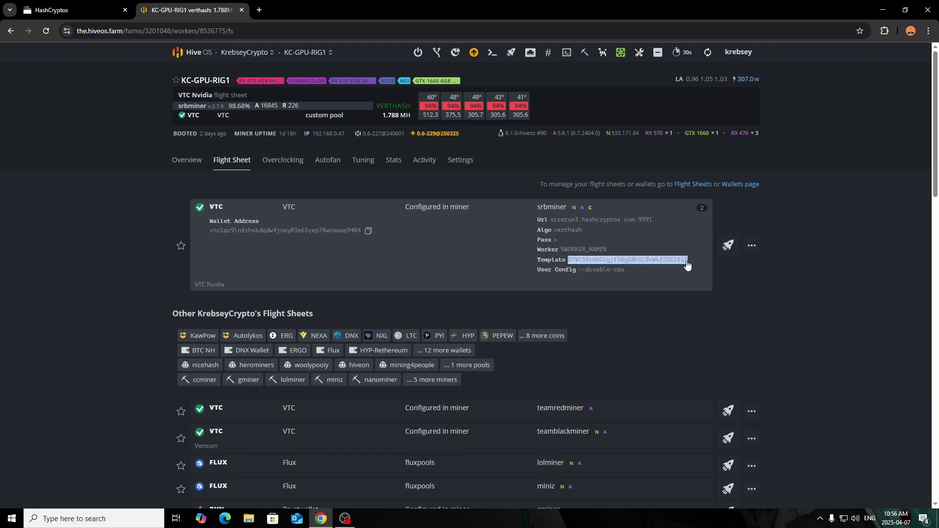
click(97, 43)
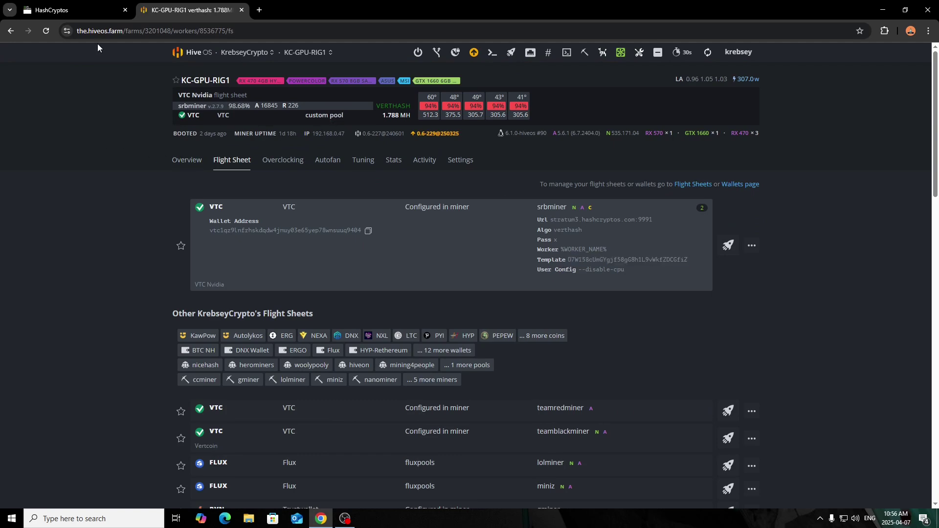
click(73, 10)
Paste the Dogecoin wallet address and activate it to get miner settings.
key(ctrl+v)
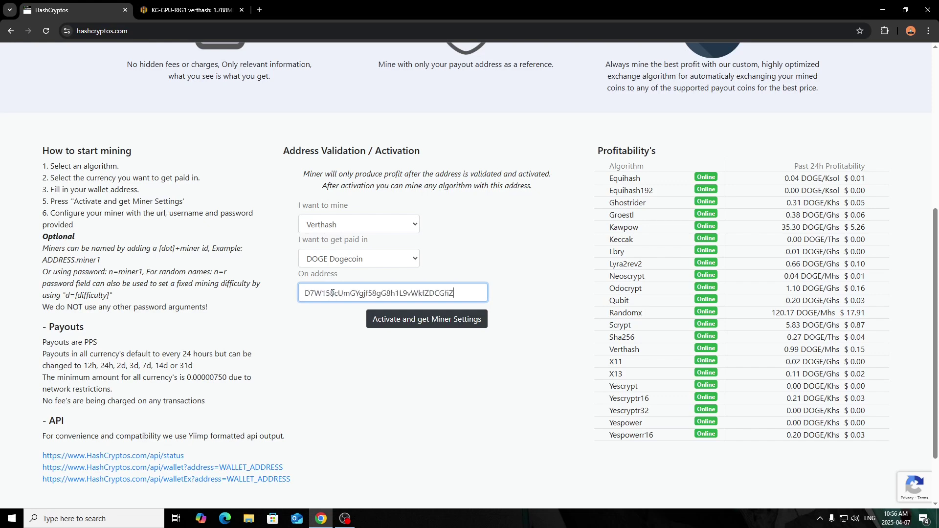
click(478, 260)
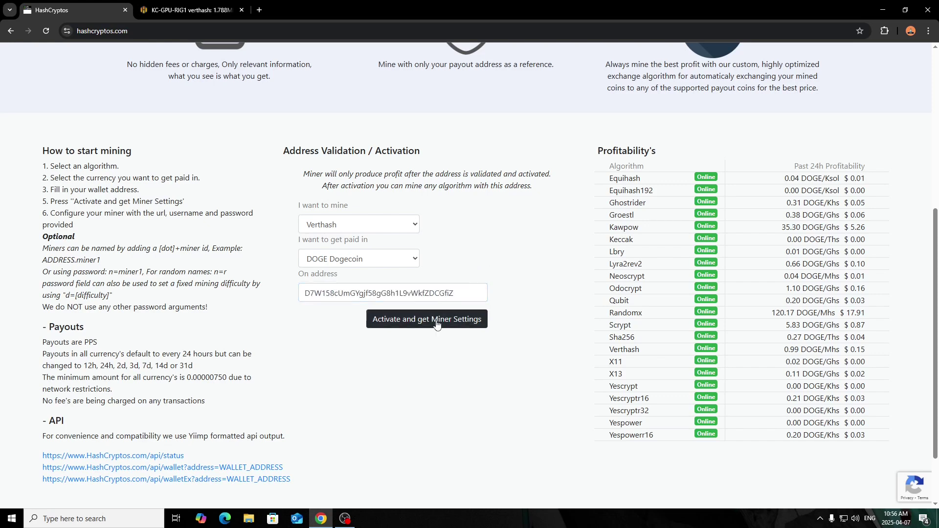
click(437, 324)
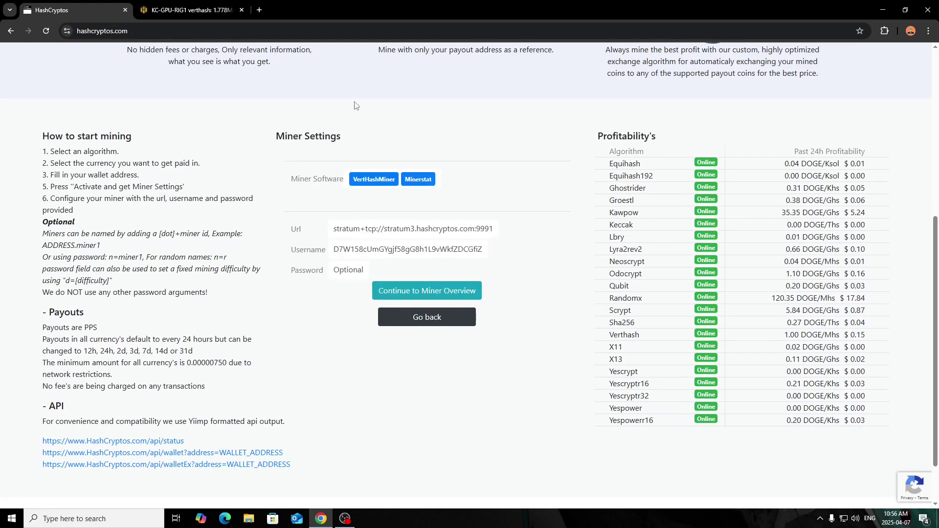
Review the stratum3 pool URL, username and PPS payout notes on Miner Settings.
click(334, 233)
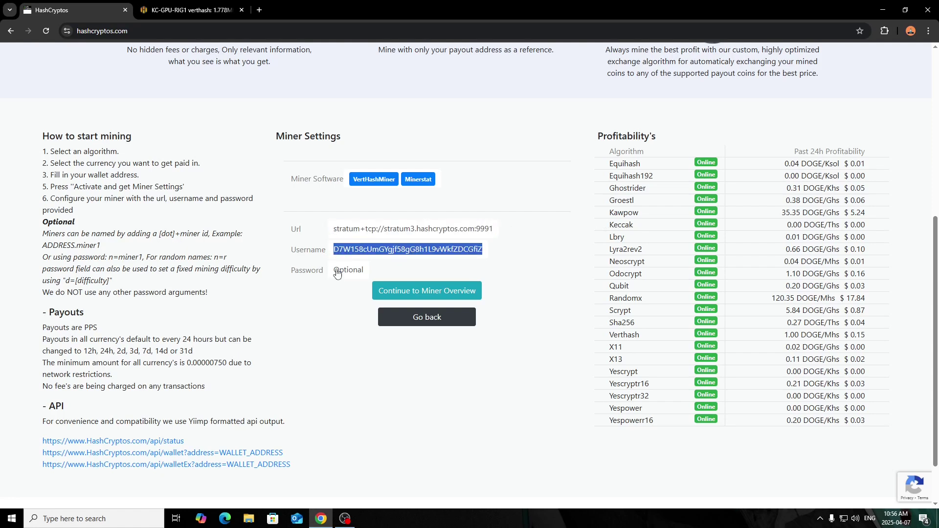
click(337, 322)
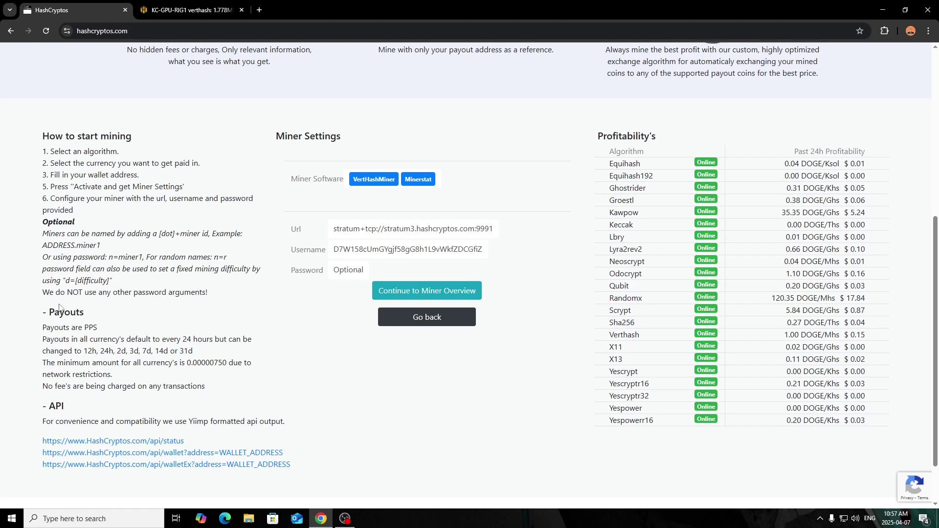
drag(70, 312, 107, 328)
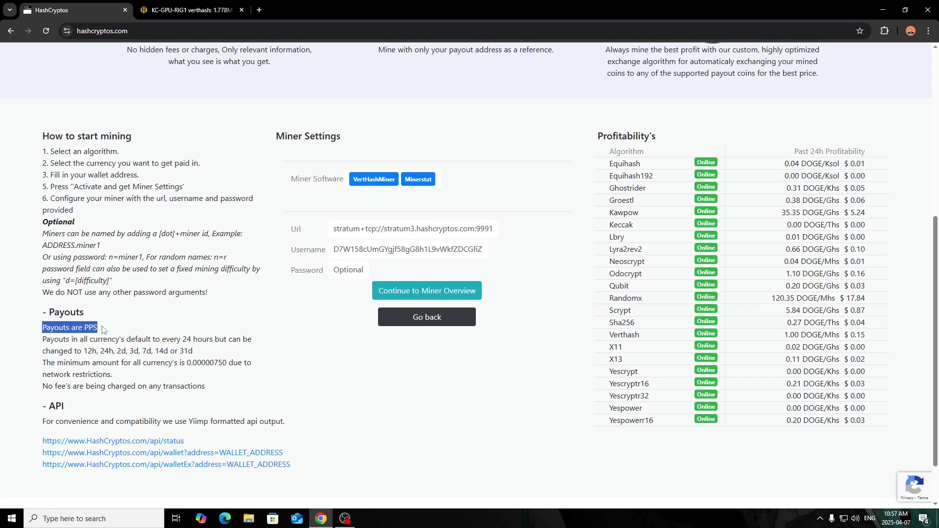
click(42, 338)
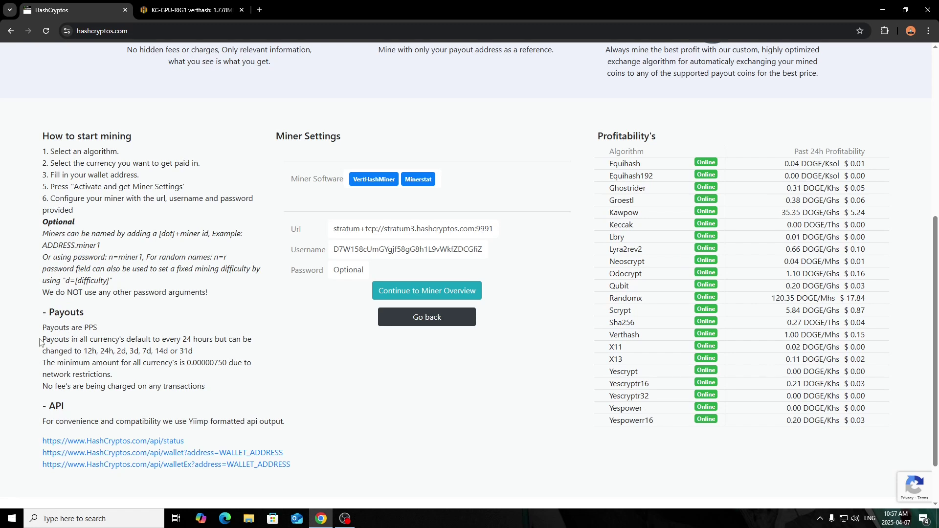
drag(42, 339, 102, 340)
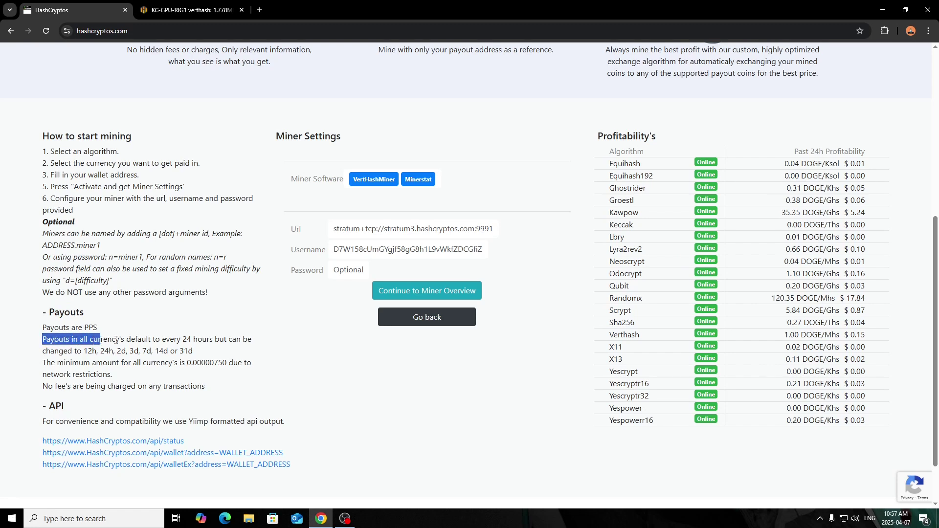
click(185, 337)
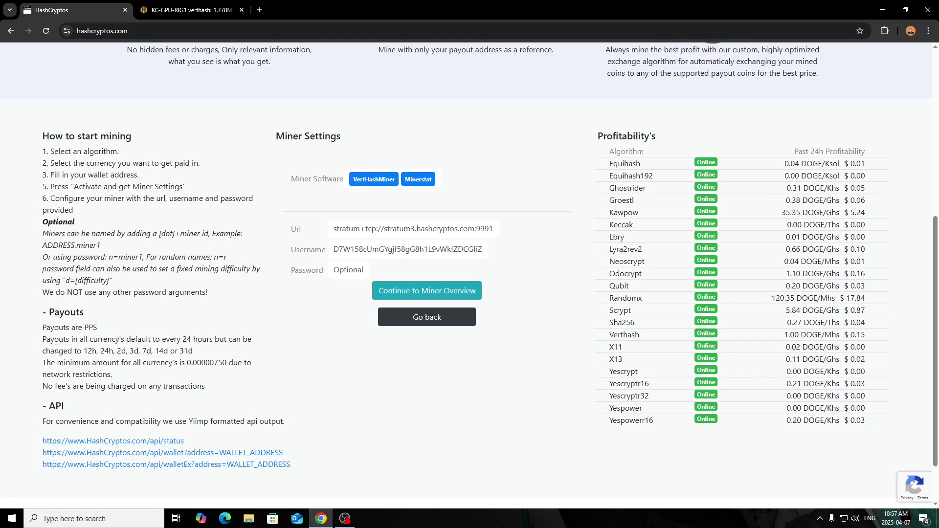
drag(86, 351, 198, 355)
click(198, 355)
drag(43, 363, 192, 364)
click(180, 363)
drag(185, 363, 226, 360)
click(204, 354)
drag(187, 362, 228, 362)
click(223, 362)
drag(788, 156, 868, 155)
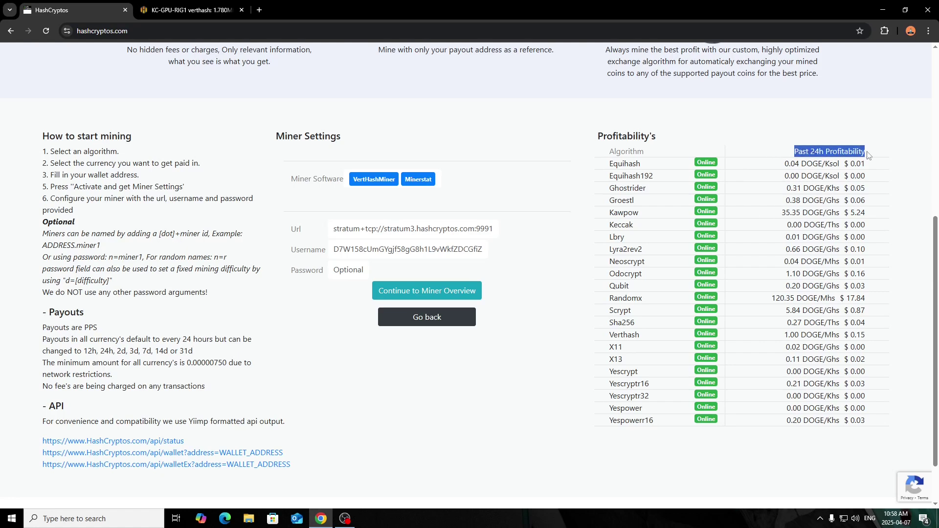
click(812, 151)
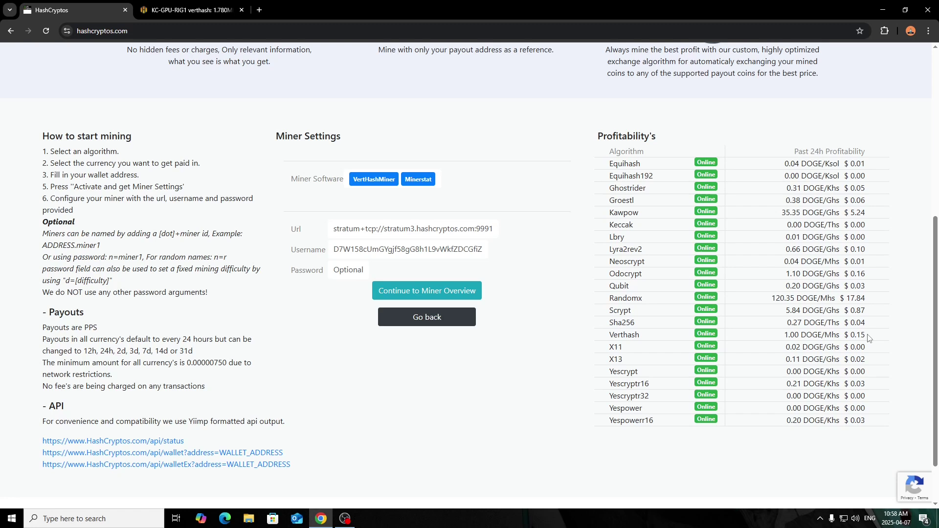
drag(869, 338, 769, 339)
click(766, 165)
drag(609, 164, 655, 177)
drag(601, 193, 651, 196)
click(651, 196)
drag(605, 212, 651, 212)
click(592, 239)
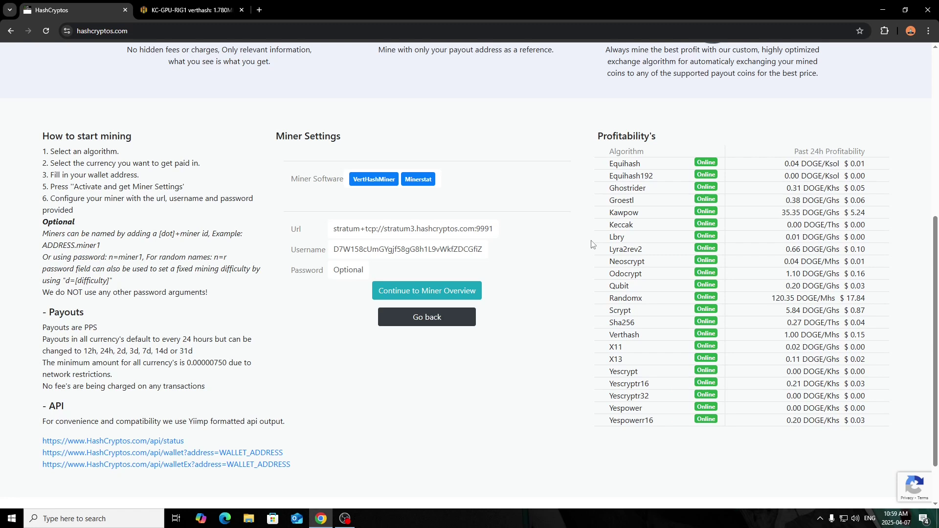
drag(607, 298, 651, 304)
click(609, 311)
drag(605, 324, 638, 337)
click(598, 329)
click(598, 359)
drag(605, 372, 654, 425)
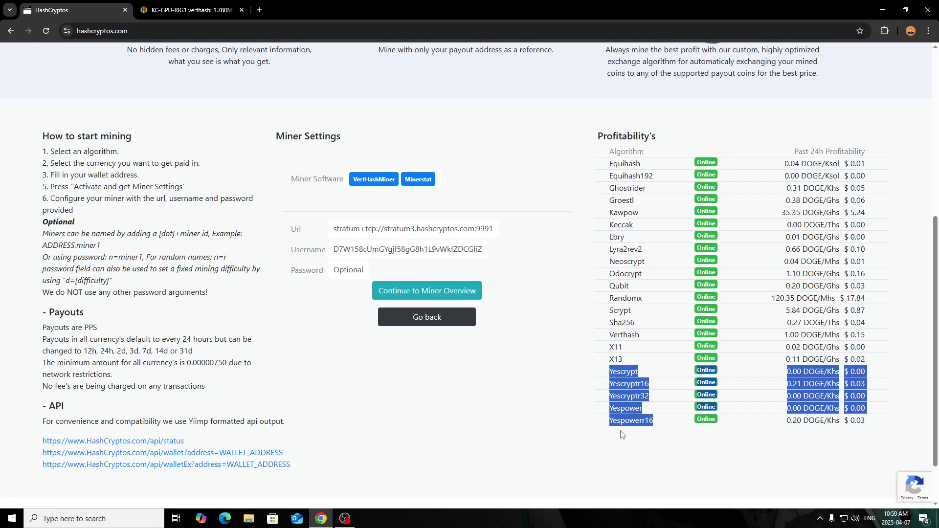
click(646, 405)
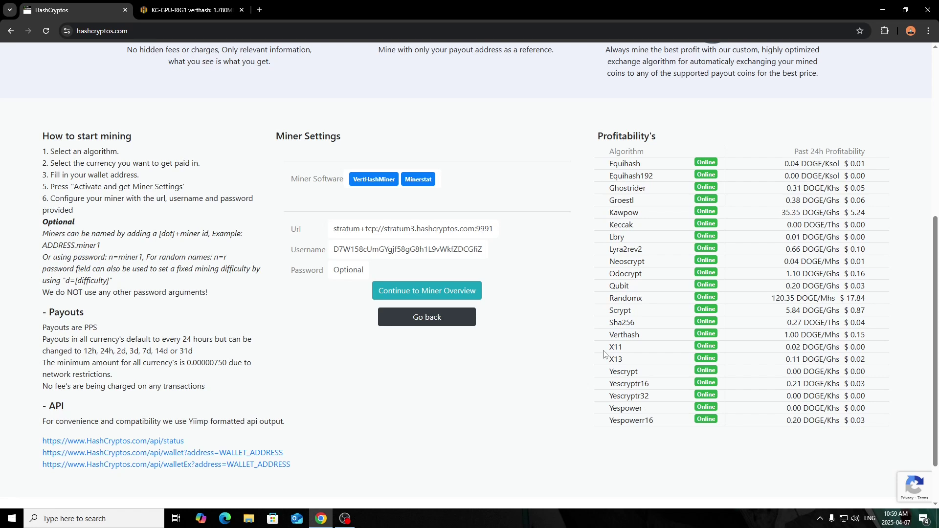
drag(609, 371, 658, 423)
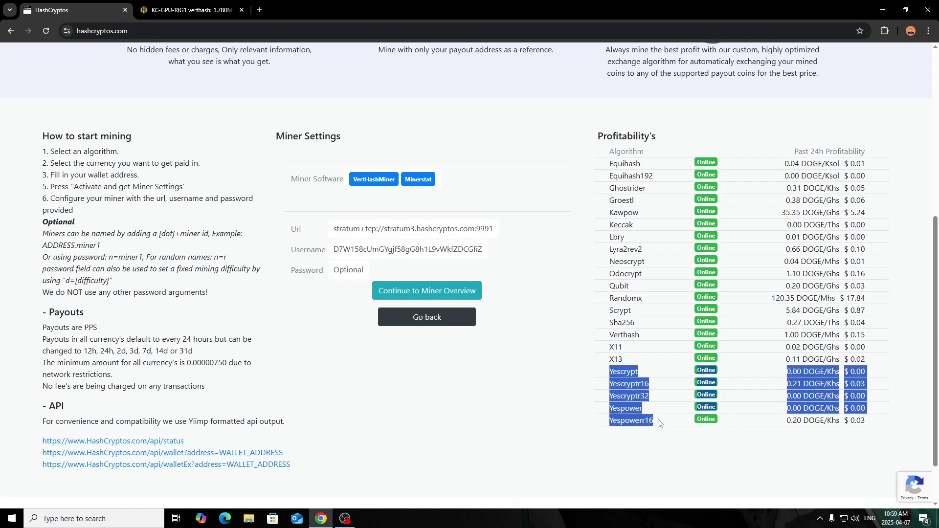
click(656, 413)
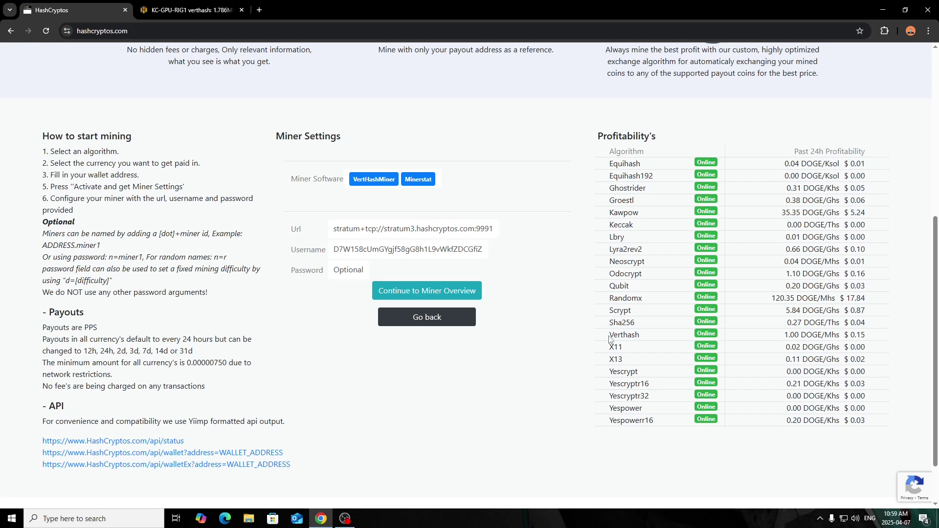
drag(610, 337, 641, 337)
click(631, 336)
Open the KrebseyCrypto farm's Flight Sheets page in Hive OS.
click(169, 8)
click(178, 61)
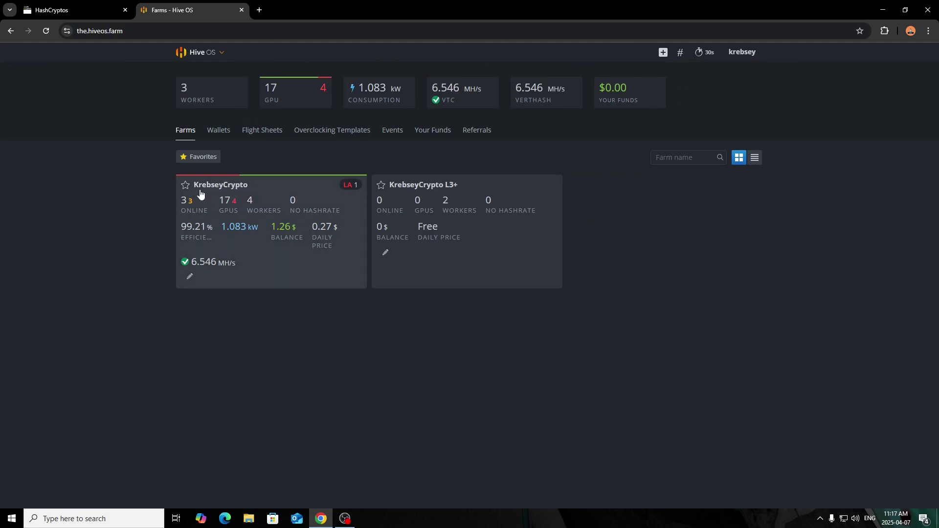
click(221, 187)
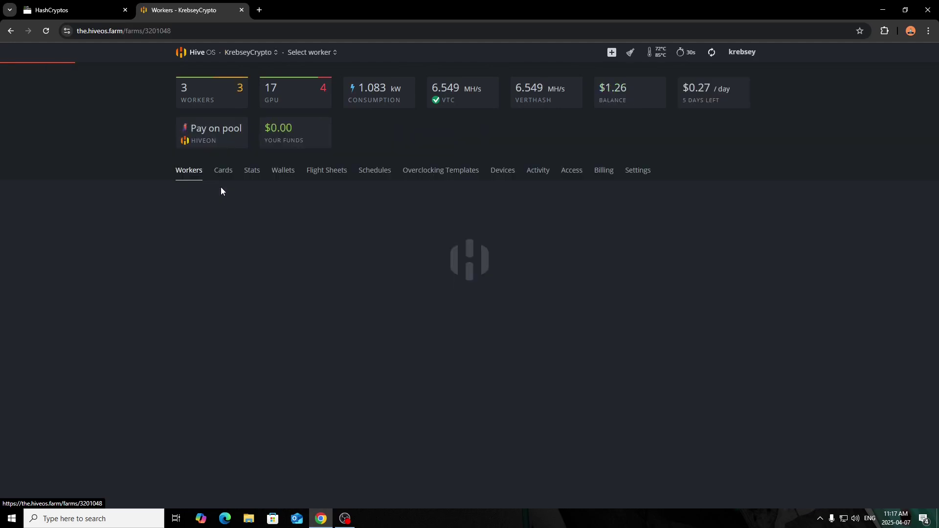
click(321, 180)
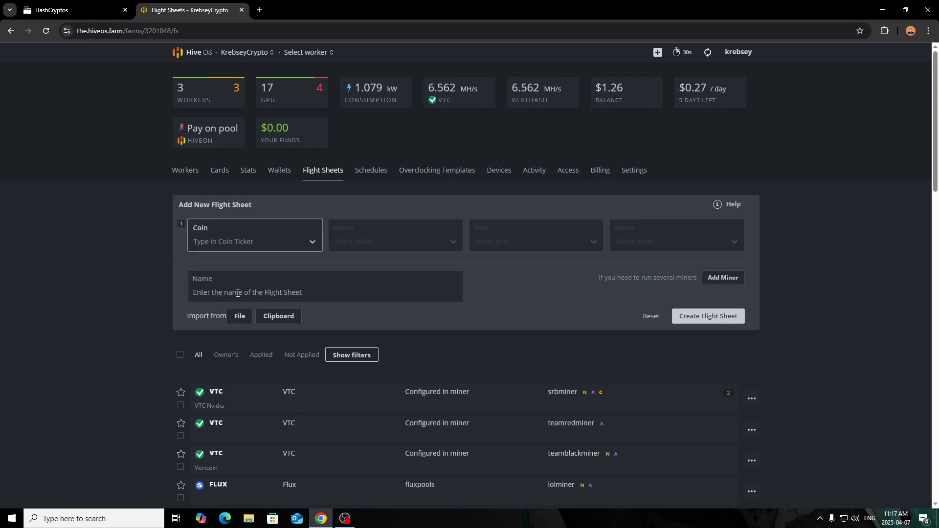
Pick VTC as the coin for the new flight sheet.
click(249, 238)
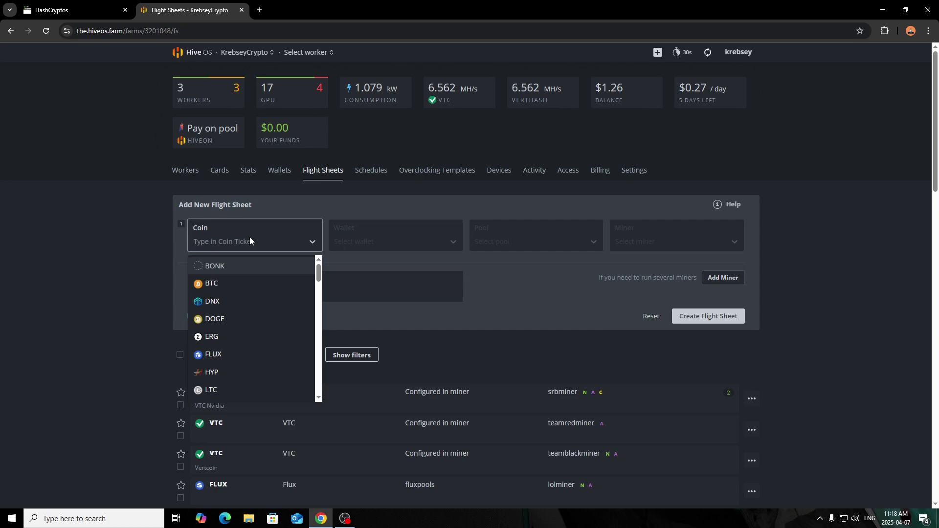
scroll(249, 321, down, 7)
scroll(249, 323, down, 2)
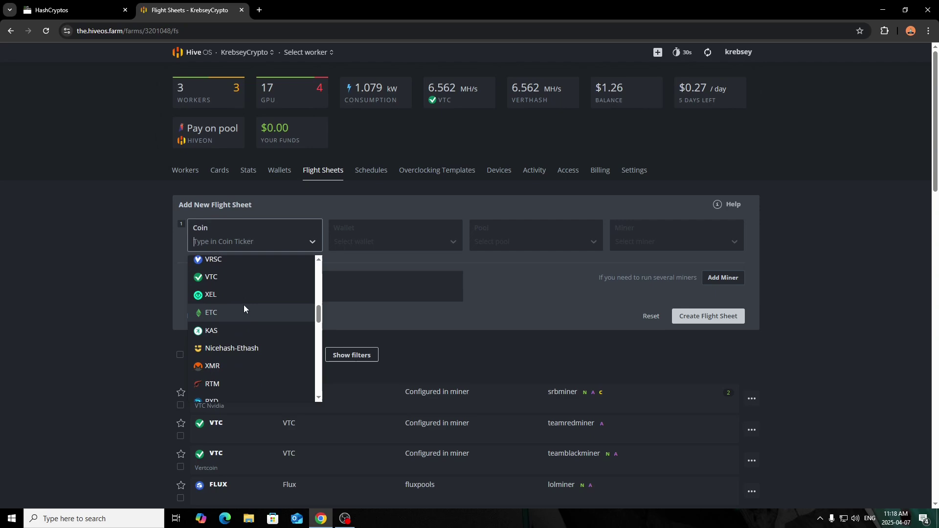
click(228, 277)
Return to HashCryptos' activation form and confirm Verthash stays as the algorithm.
click(69, 10)
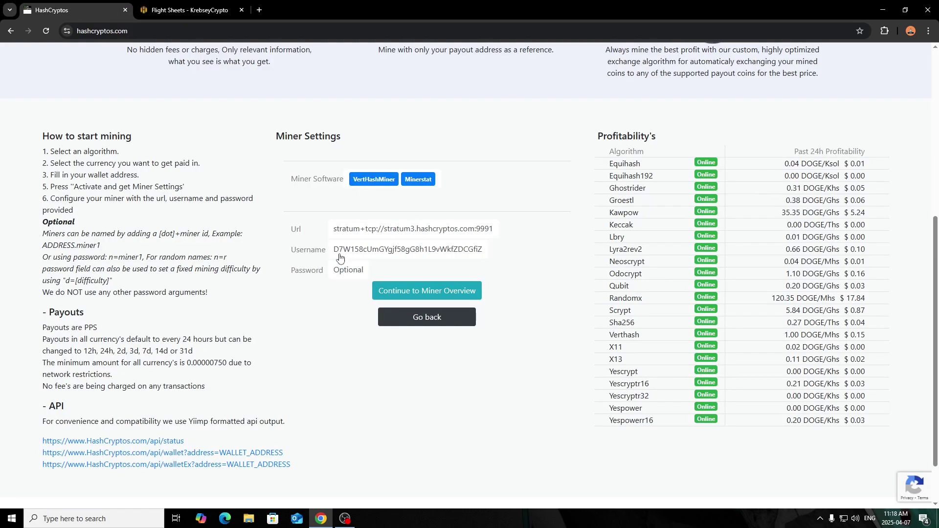
click(413, 321)
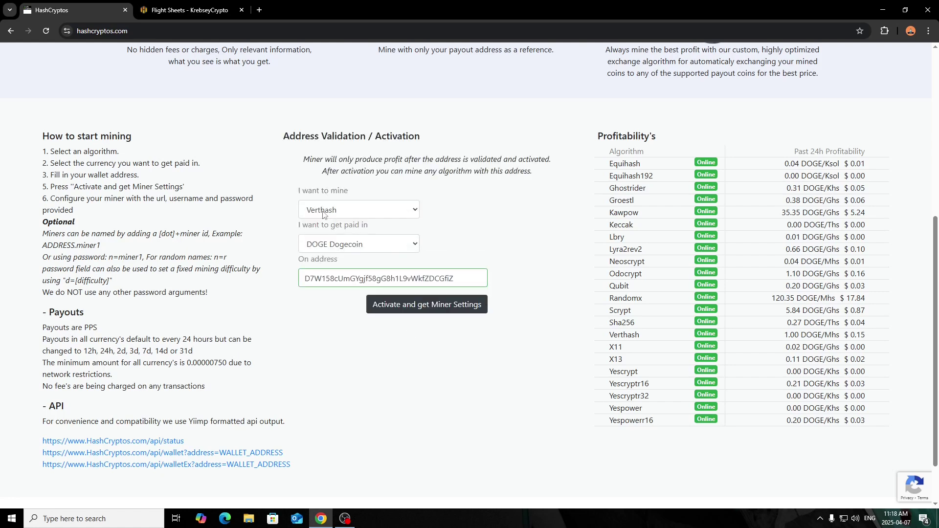
click(327, 209)
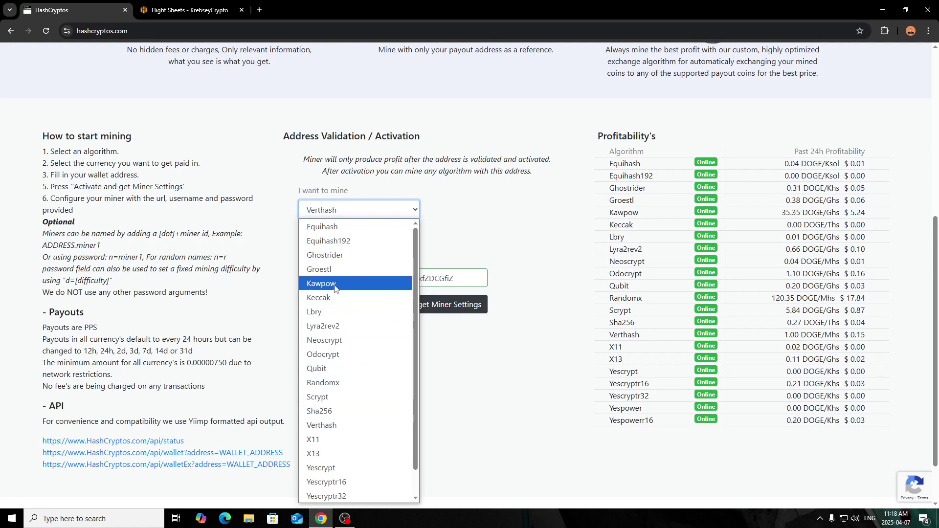
click(482, 251)
Set the flight sheet's wallet to VTC and its pool to Configure in miner.
click(192, 4)
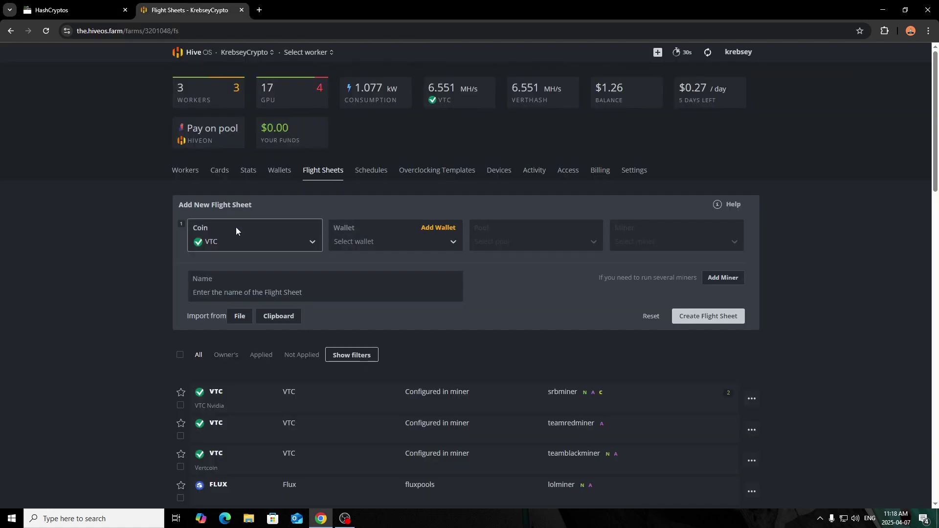
click(384, 241)
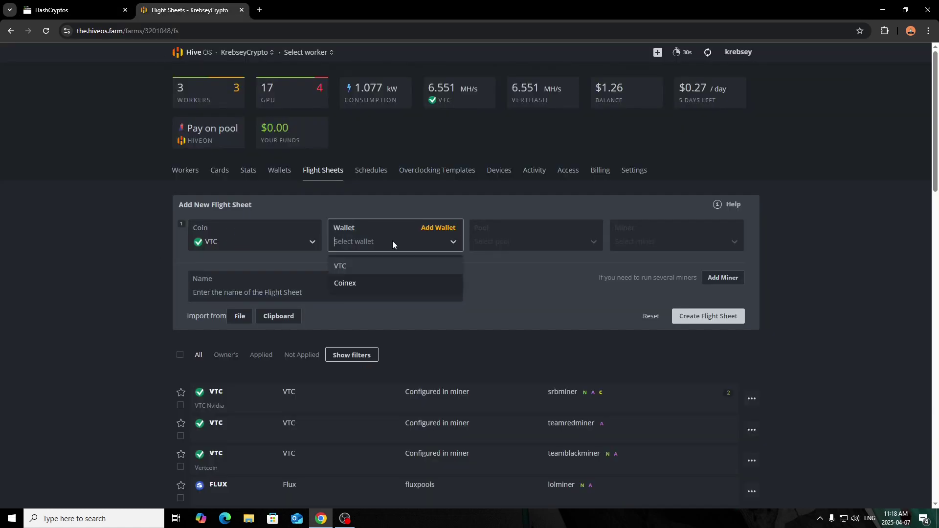
click(359, 269)
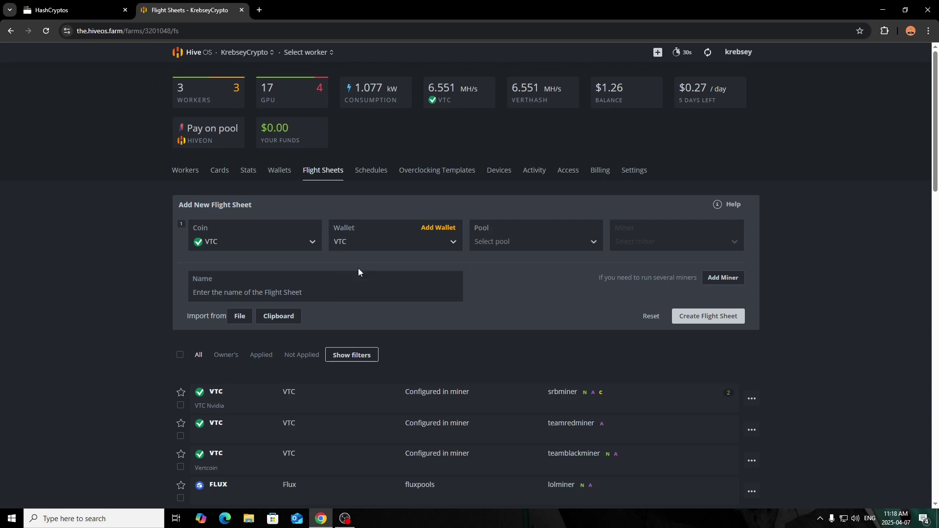
click(507, 236)
scroll(530, 338, down, 2)
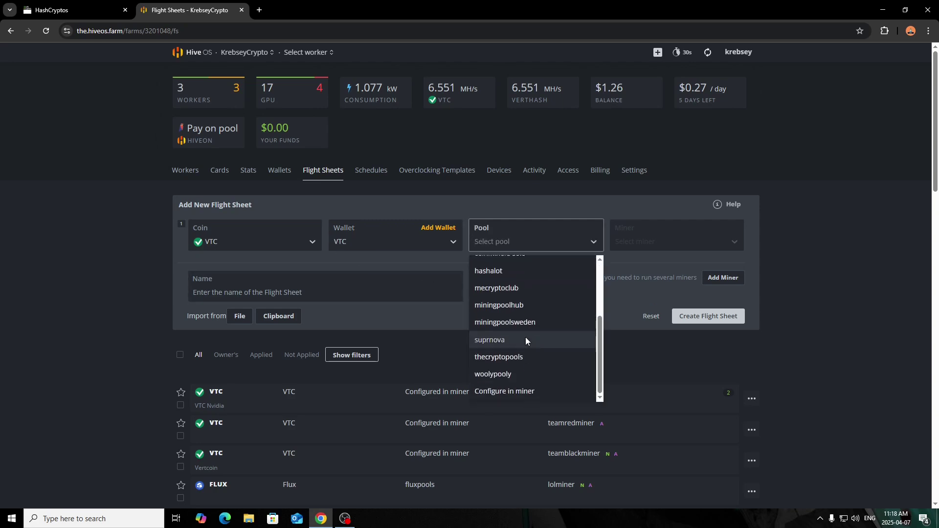
scroll(525, 337, up, 2)
scroll(525, 337, down, 2)
click(496, 392)
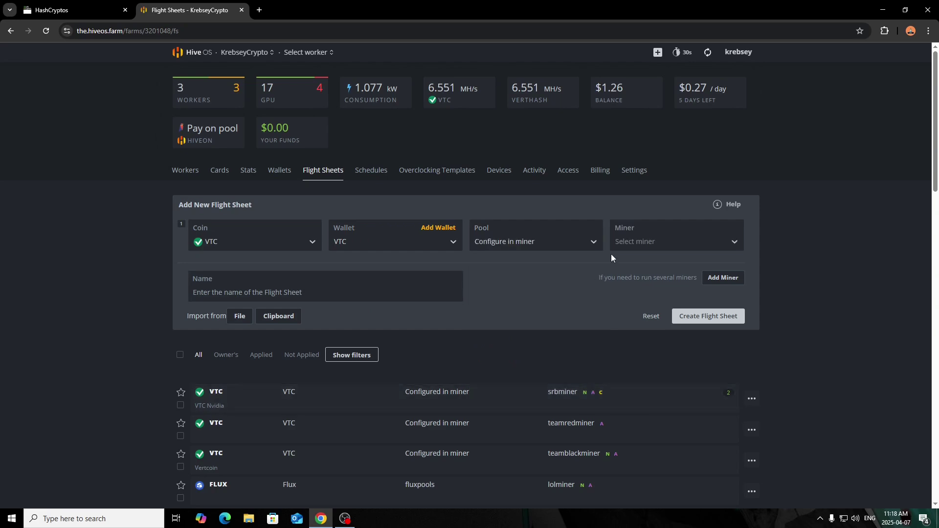
Search 'srb' and choose SRBMiner-MULTI as the flight sheet's miner.
click(96, 9)
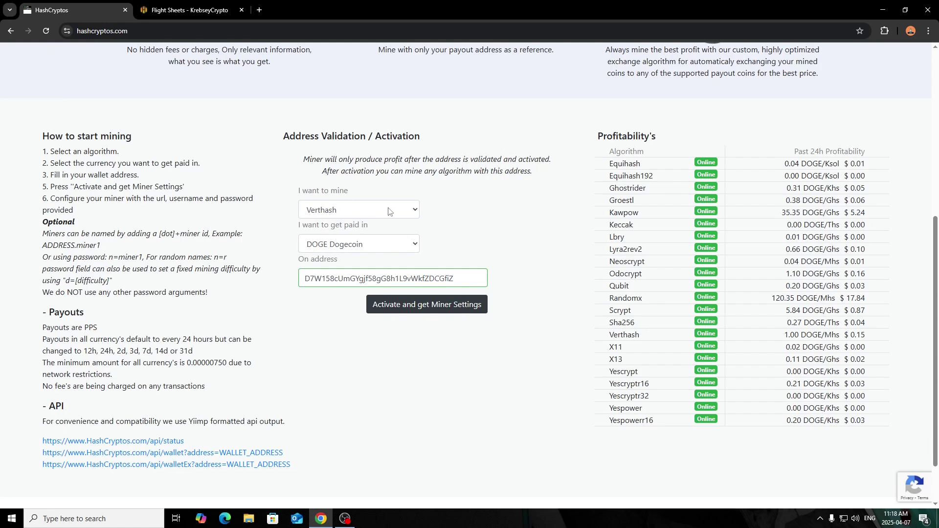
click(166, 7)
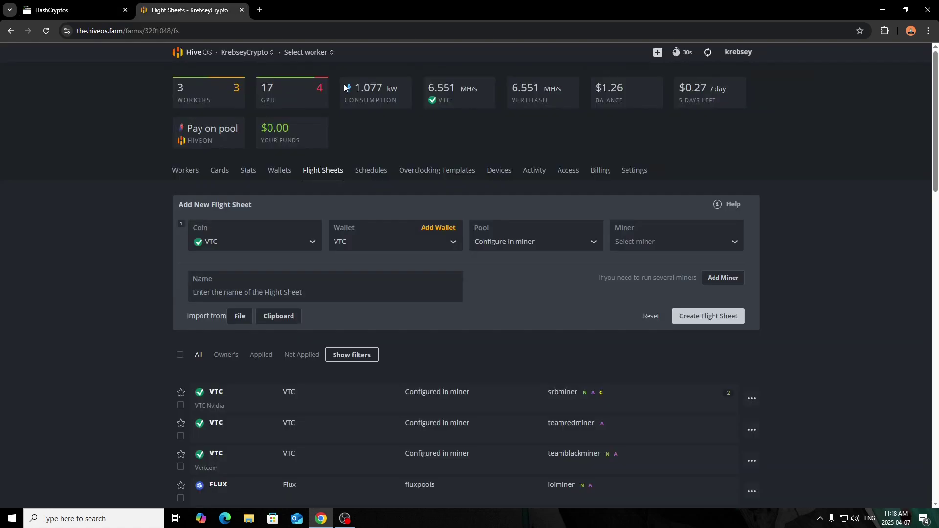
click(643, 246)
text(srb)
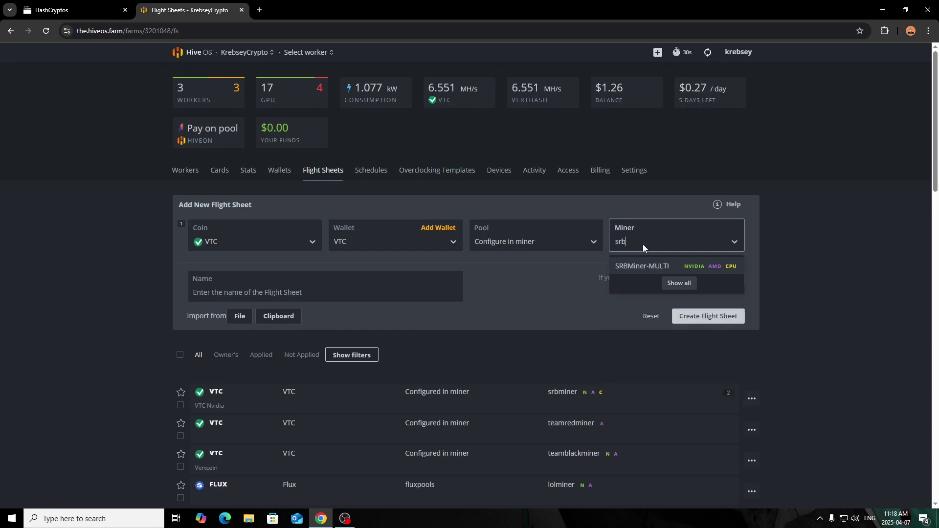
click(644, 265)
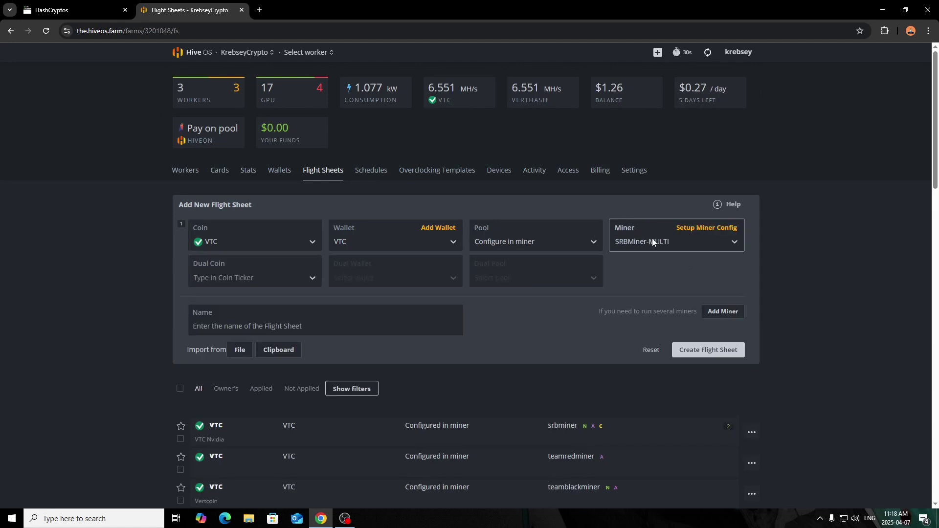
Paste the HashCryptos payout address into the SRBMiner-MULTI configuration's wallet field.
click(687, 230)
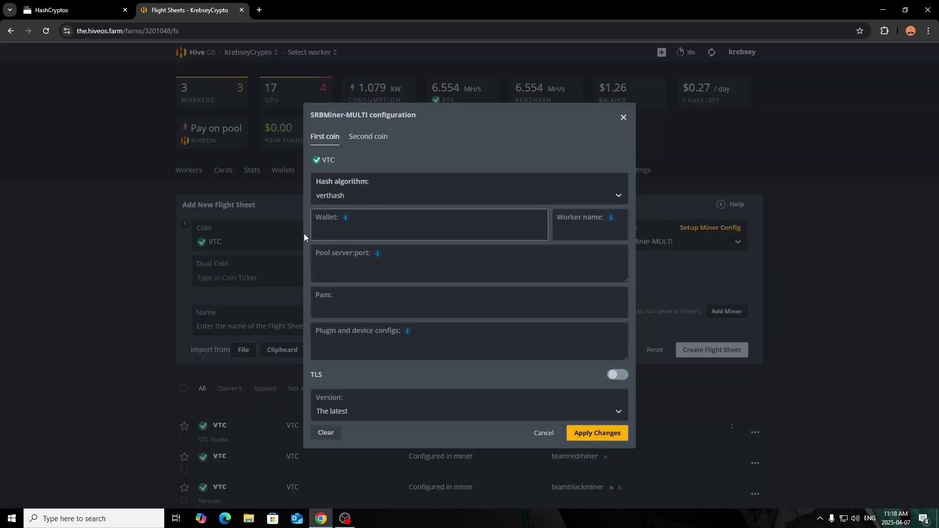
click(70, 8)
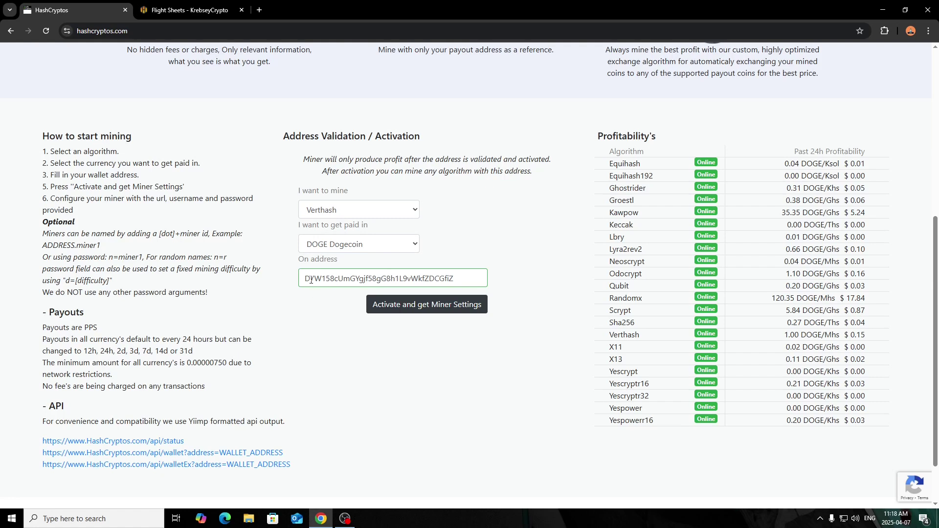
double_click(332, 279)
right_click(328, 277)
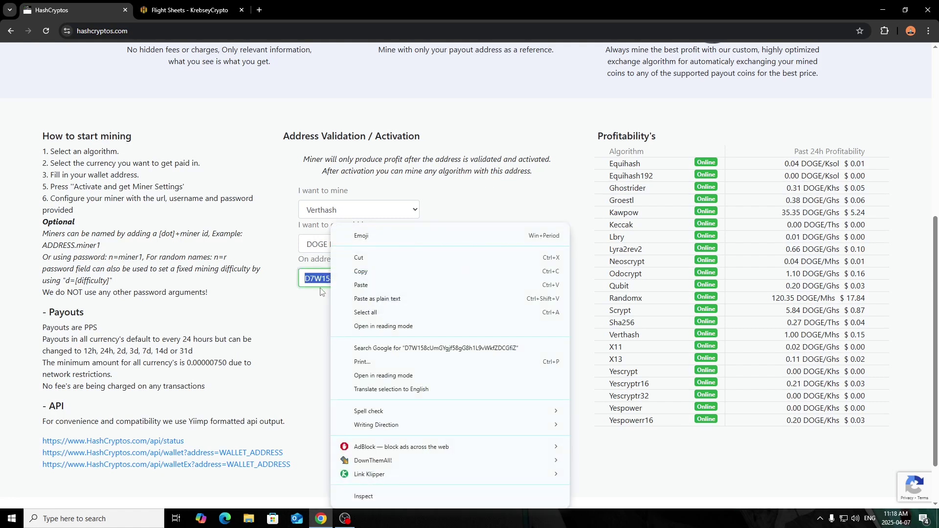
click(327, 274)
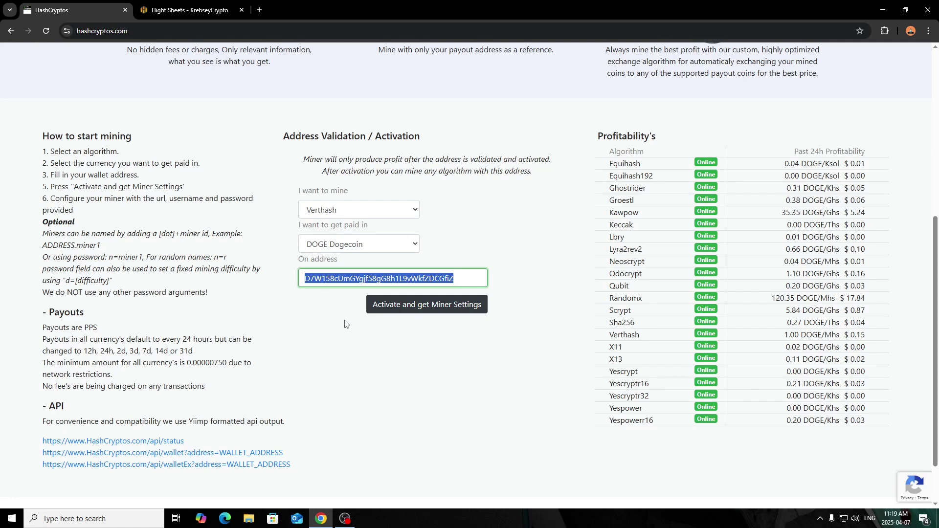
click(344, 324)
click(185, 9)
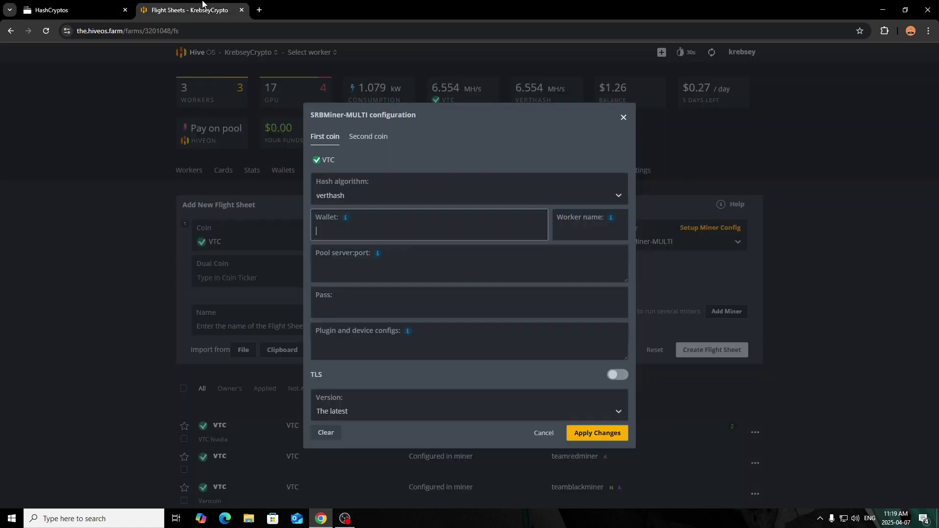
mouse_move(346, 219)
click(497, 225)
key(ctrl+v)
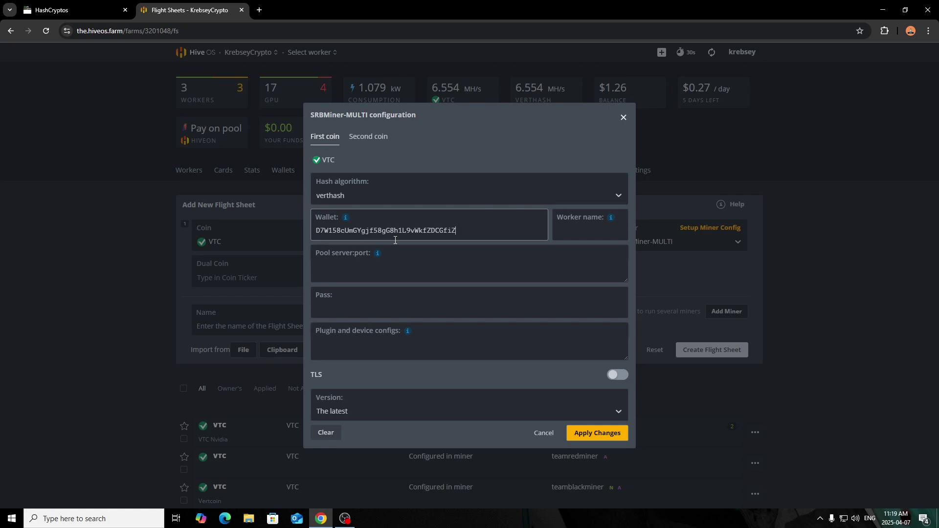
Copy the stratum+tcp://stratum3.hashcryptos.com:9991 URL from HashCryptos Miner Settings.
click(576, 230)
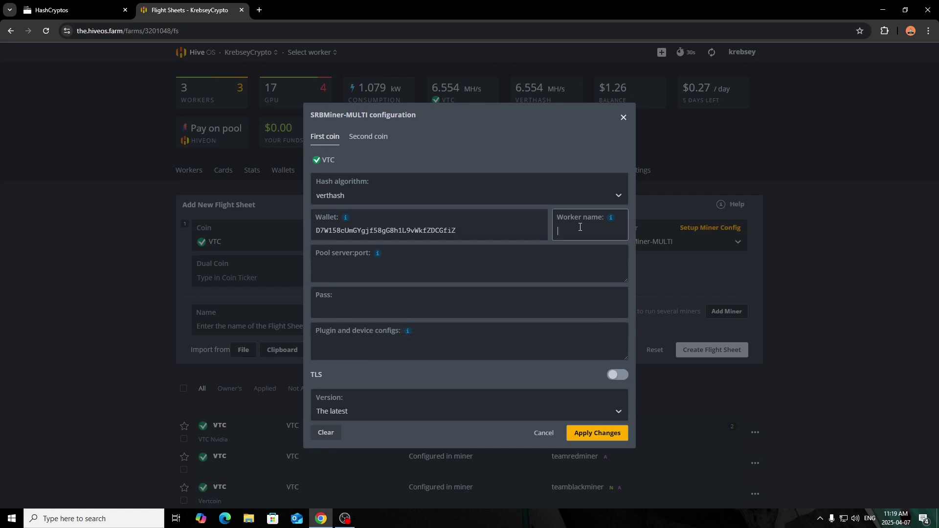
mouse_move(610, 217)
click(352, 269)
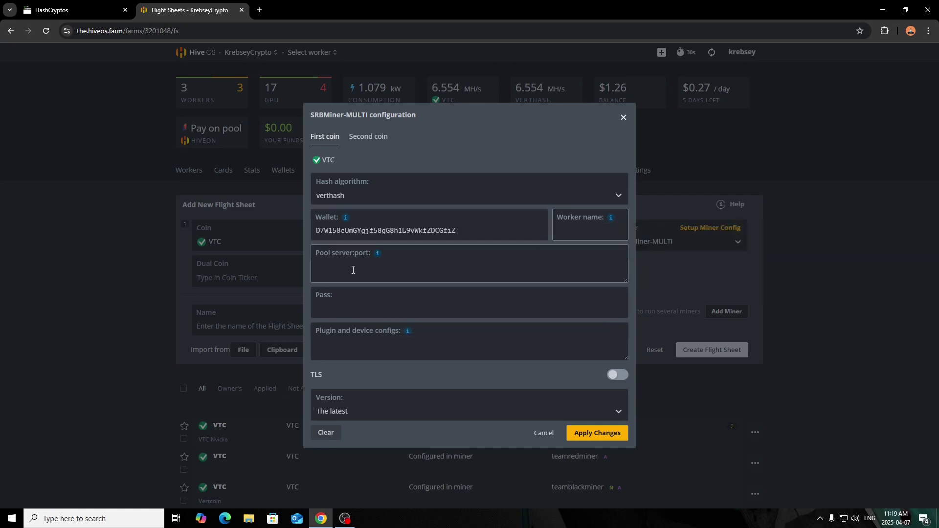
click(74, 10)
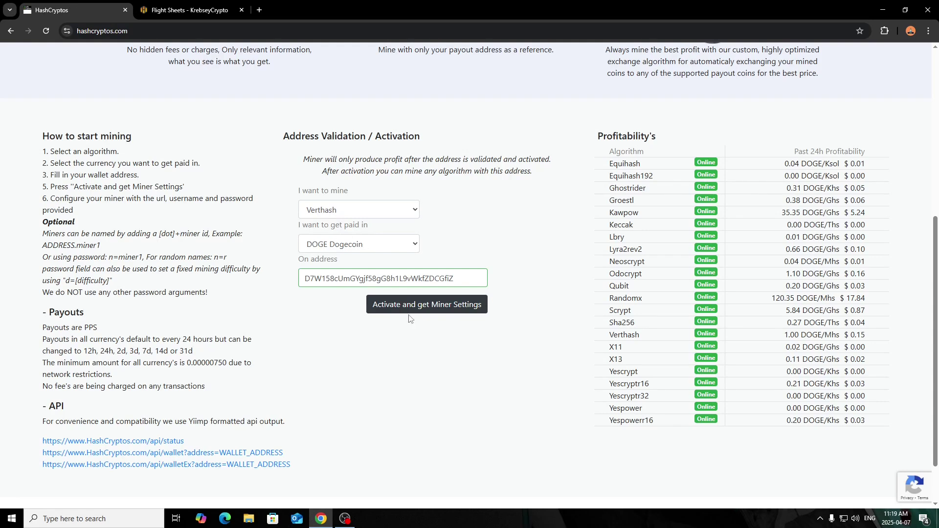
click(421, 304)
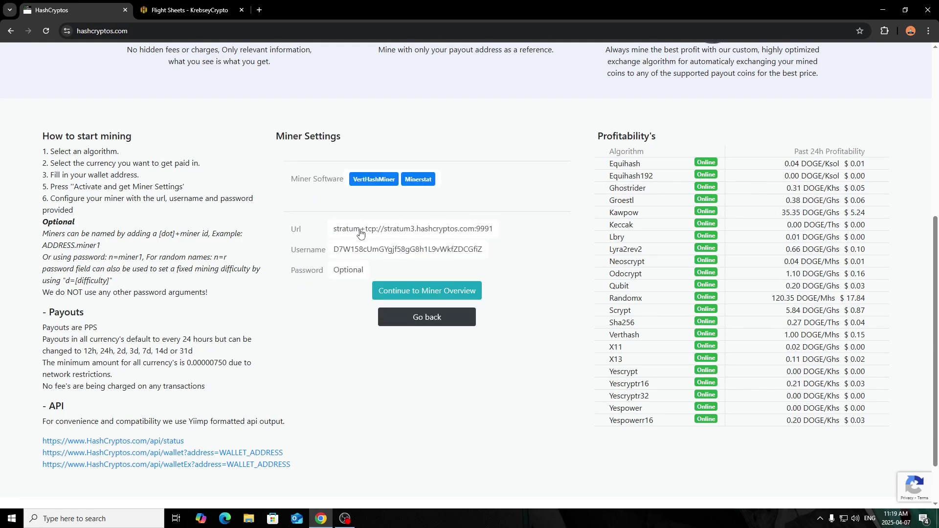
triple_click(356, 234)
right_click(357, 233)
click(389, 243)
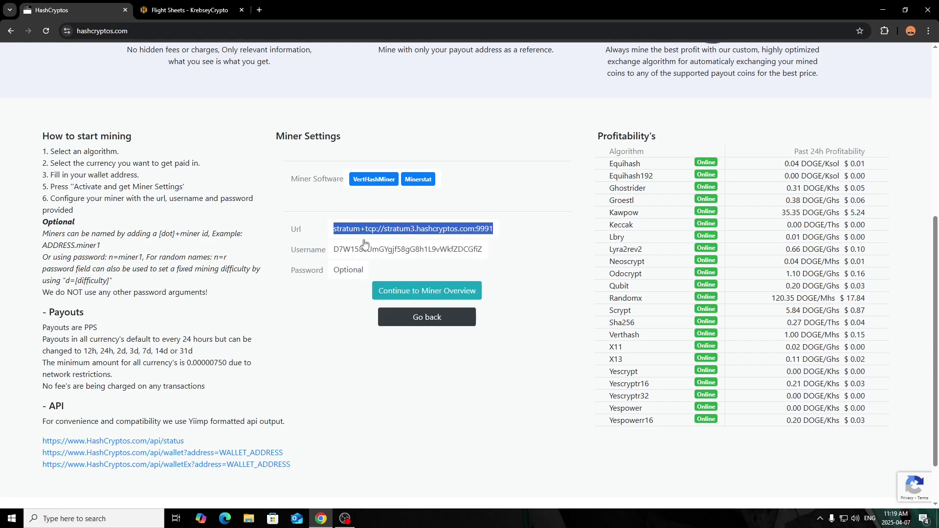
Paste the URL into Pool server:port and trim it to stratum3.hashcryptos.com:9991.
click(185, 10)
right_click(351, 270)
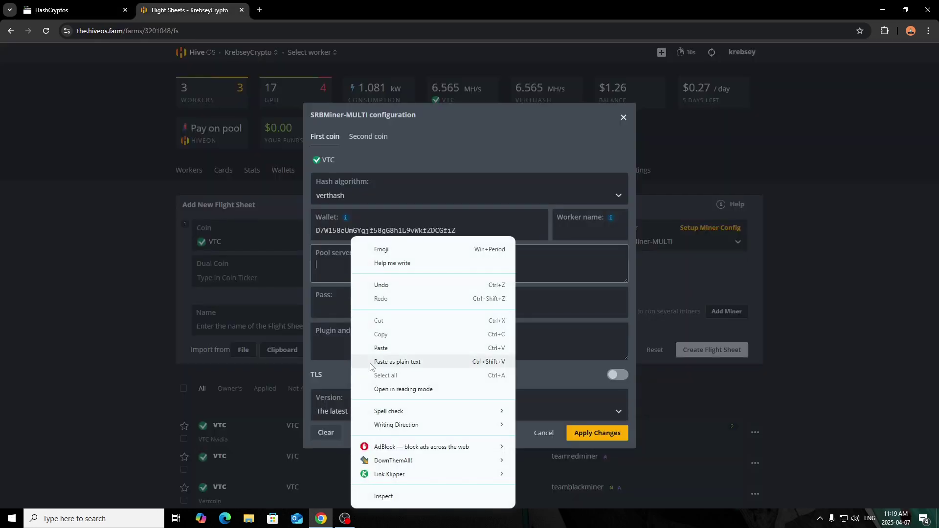
click(383, 287)
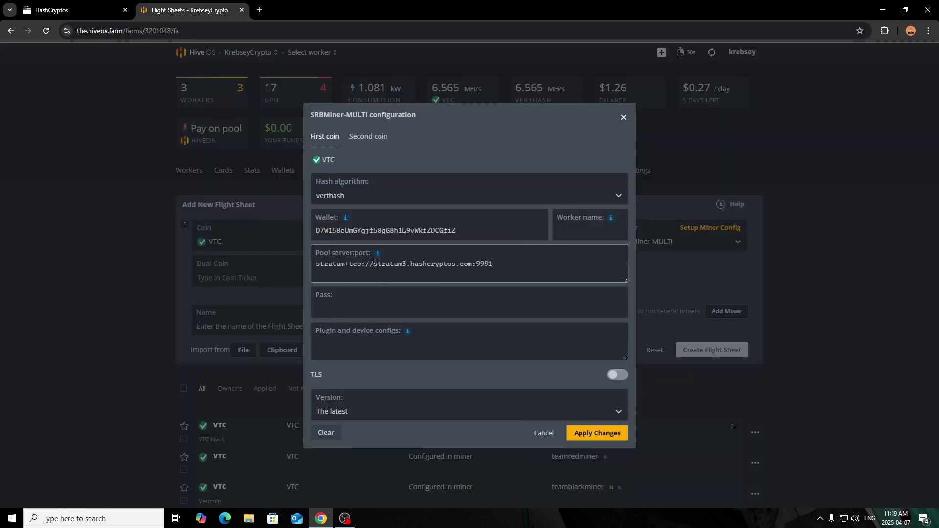
click(373, 264)
drag(372, 265, 307, 264)
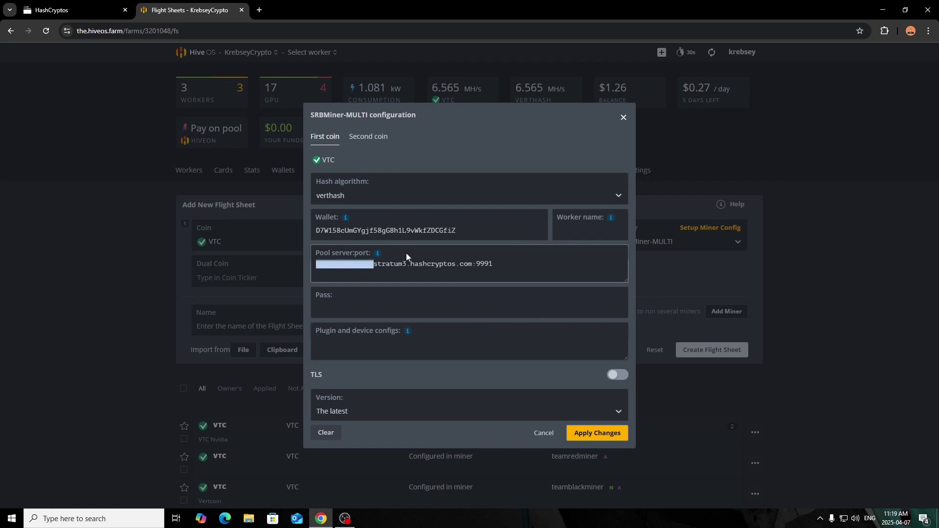
key(BackSpace)
click(351, 306)
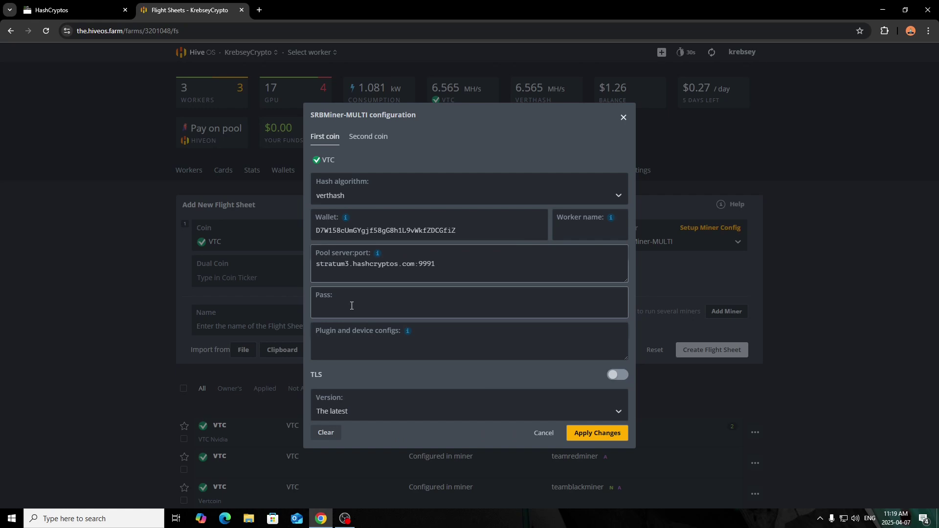
text(x)
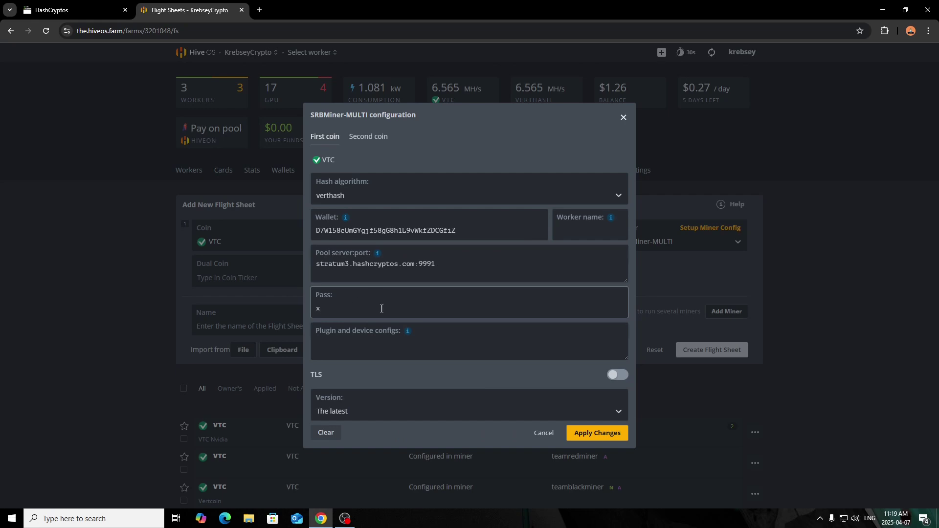
click(596, 433)
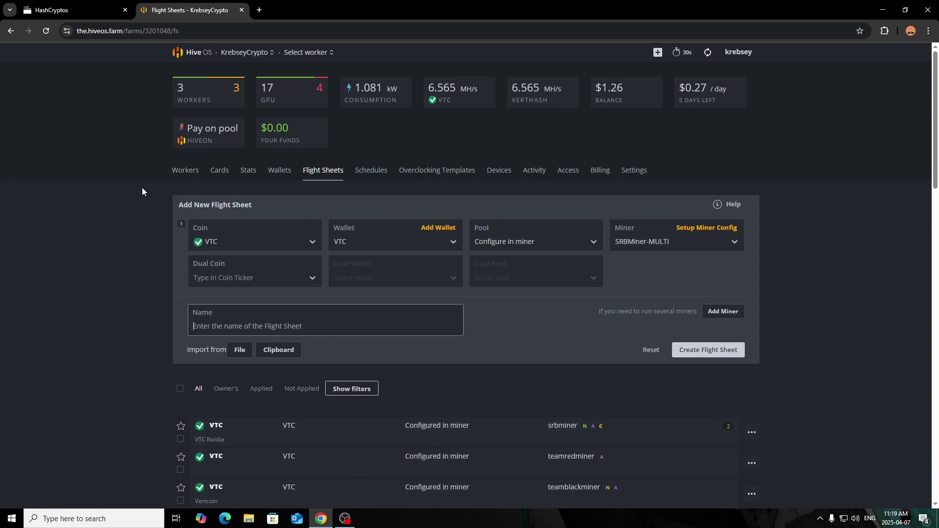
Review KC-GPU-RIG1's flight sheet showing srbminer, verthash and stratum3.hashcryptos.com:9991.
click(184, 172)
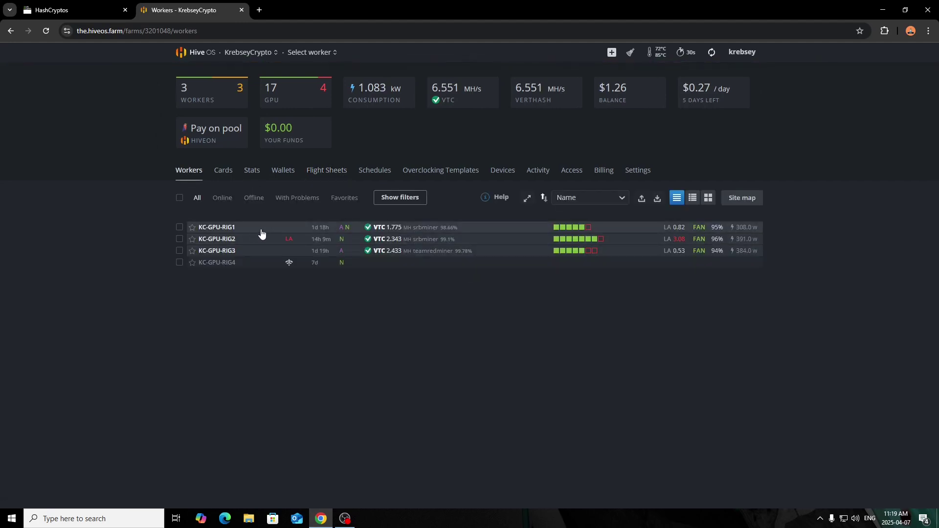
click(218, 227)
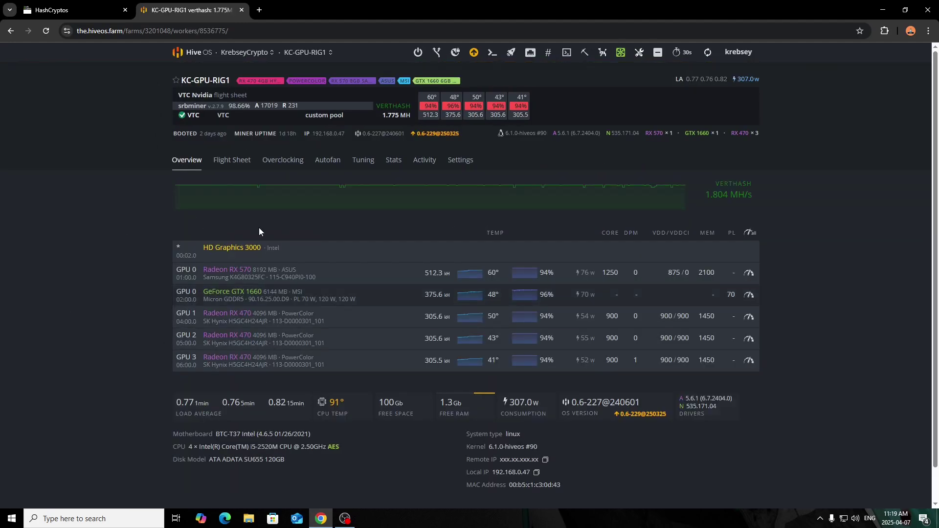
click(231, 162)
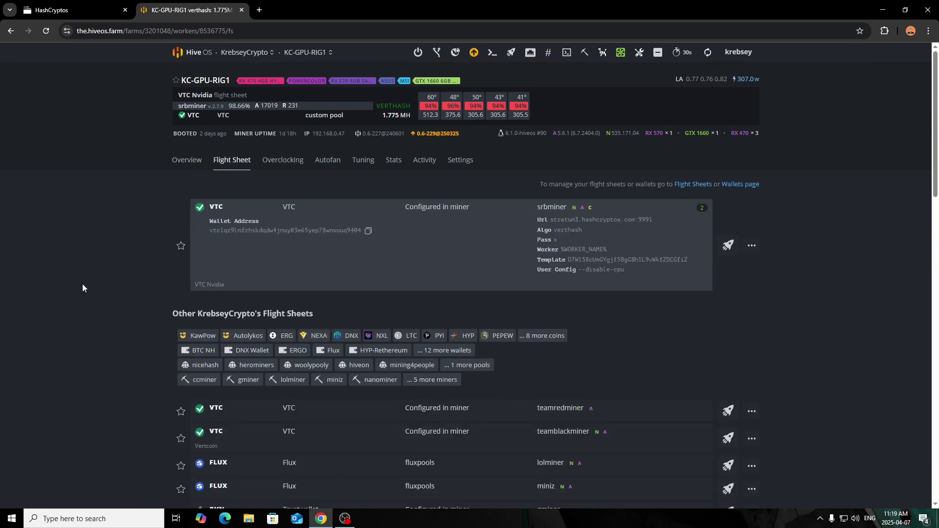
scroll(186, 284, down, 4)
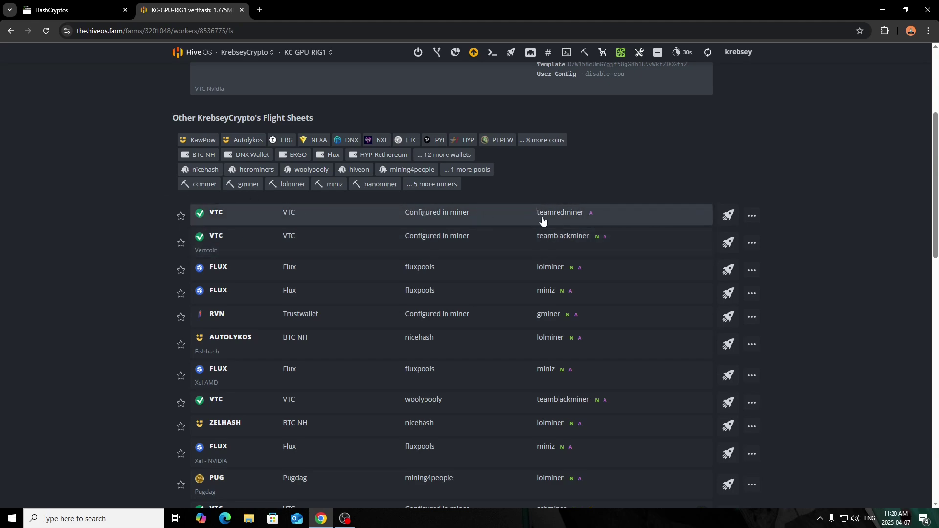
scroll(543, 215, up, 4)
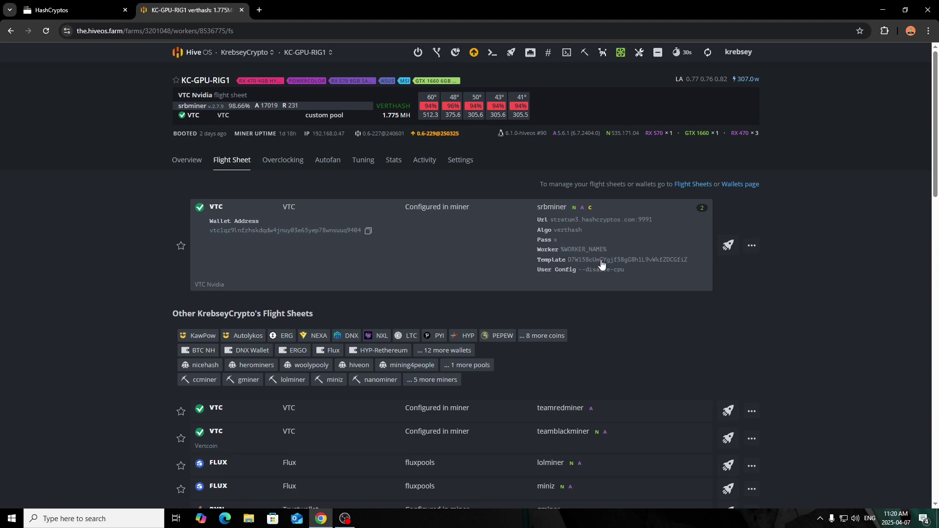
key(ctrl+shift+Tab)
Copy the wallet address into HashCryptos' My miner Wallet Address box and search it.
click(367, 254)
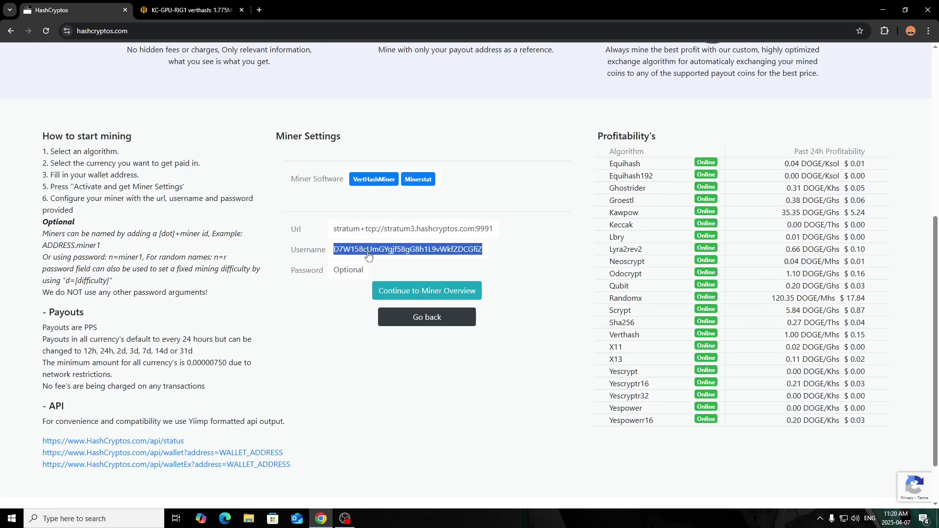
click(396, 261)
click(427, 315)
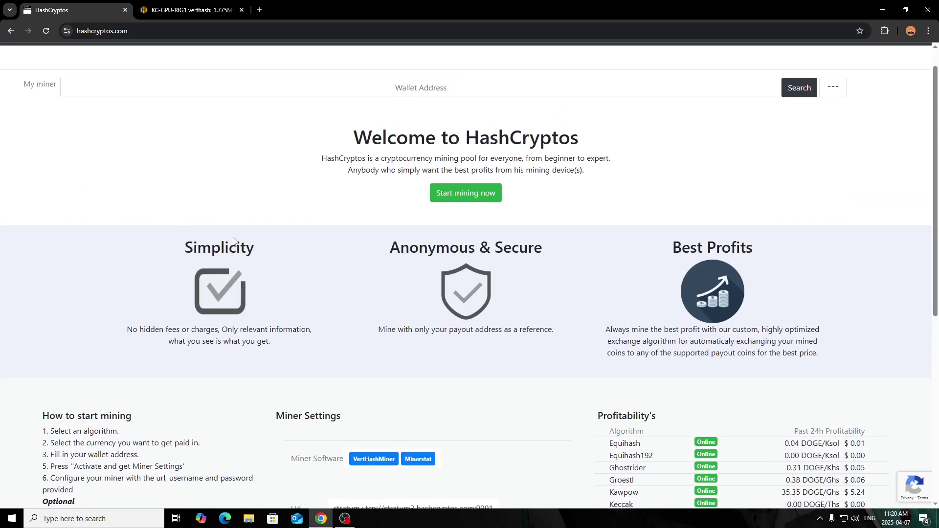
click(420, 118)
right_click(420, 117)
click(425, 210)
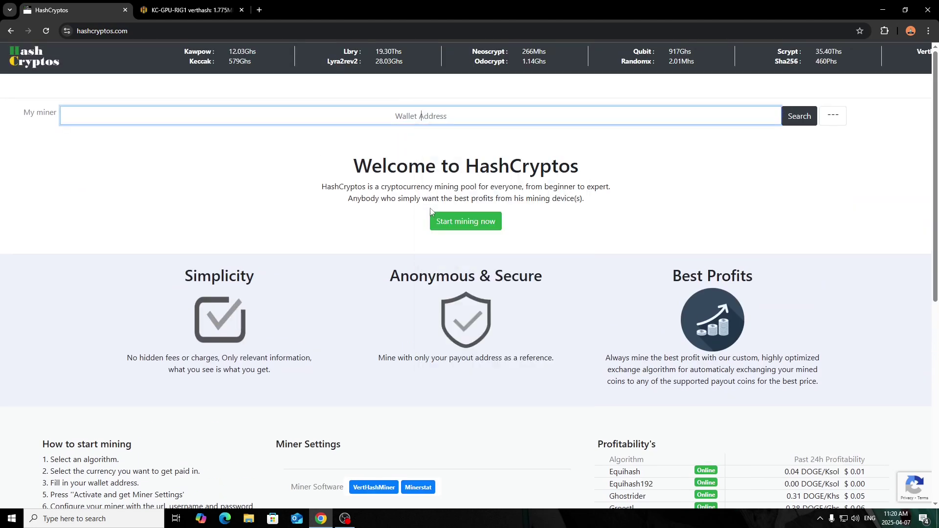
click(813, 121)
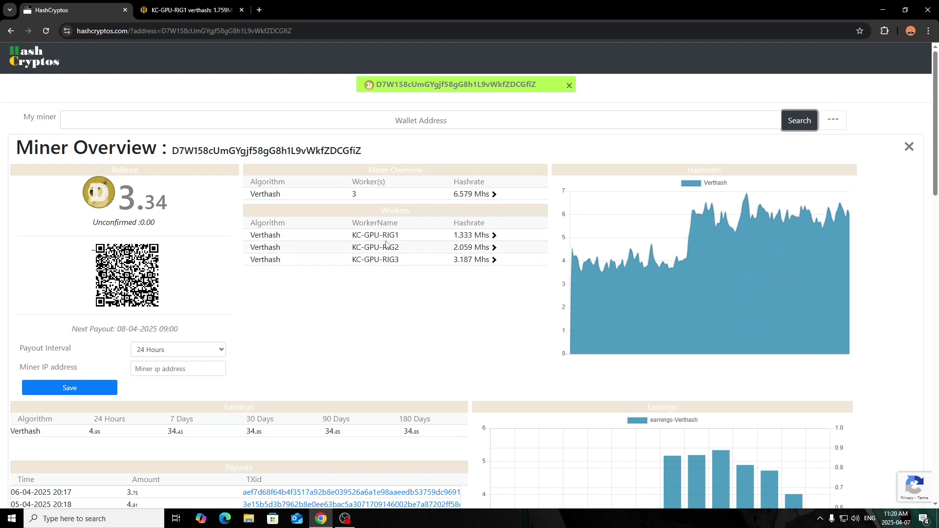
Review the 3.34 DOGE balance, three Verthash workers totalling 6.579 Mhs, and 31.51 paid.
scroll(429, 285, down, 1)
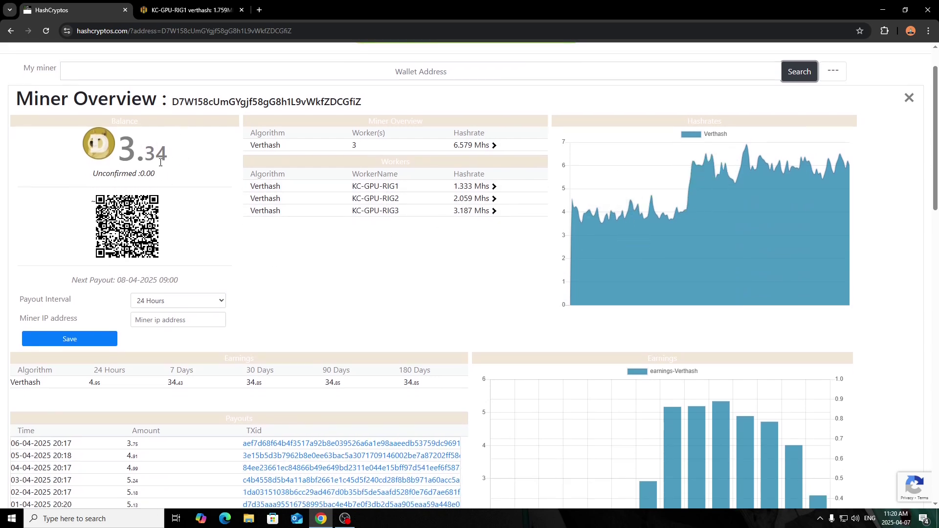
scroll(161, 163, down, 3)
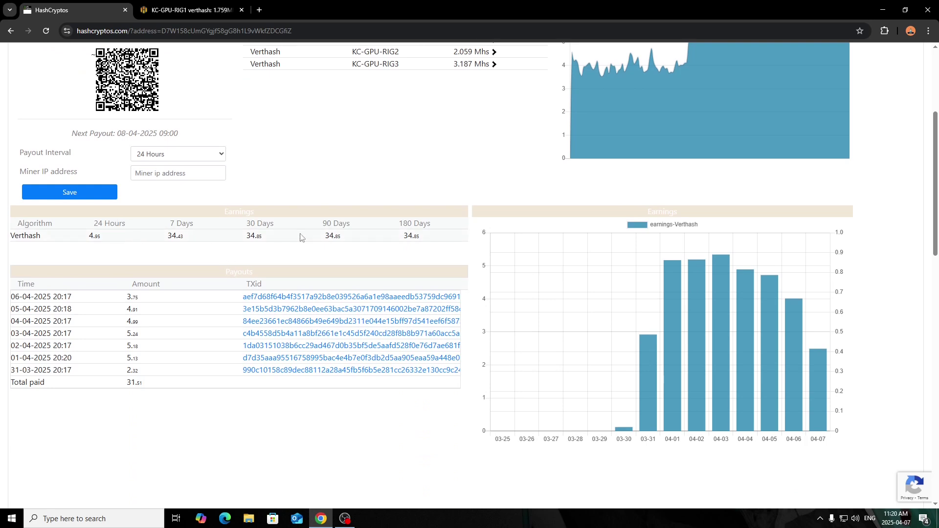
drag(420, 242, 130, 248)
click(130, 248)
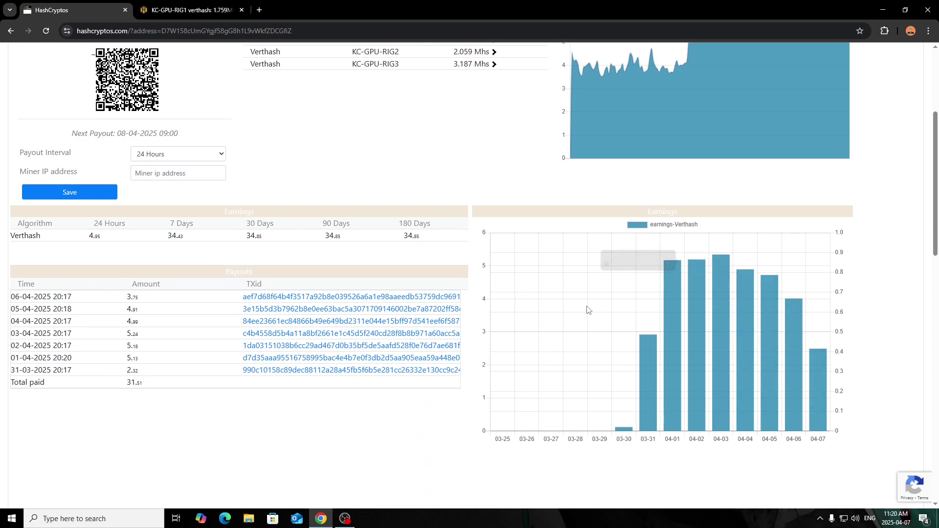
scroll(587, 318, up, 4)
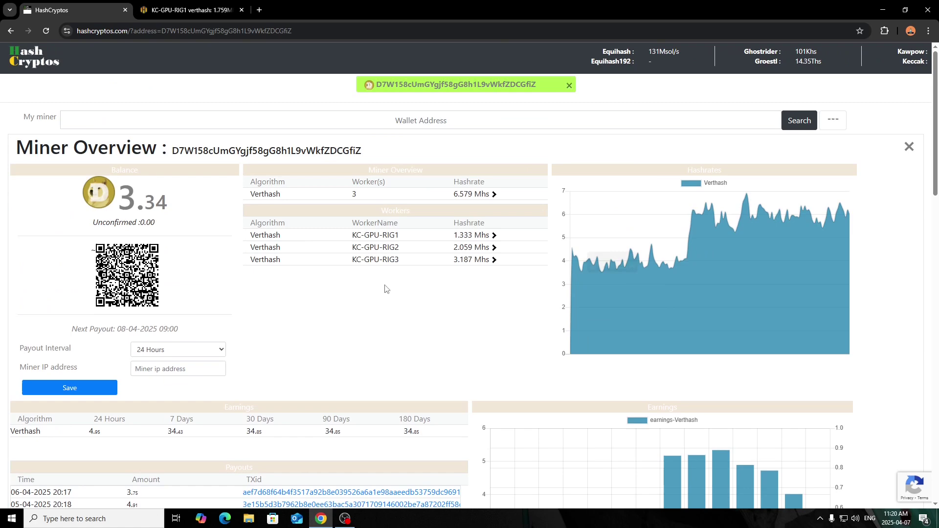
Check KC-GPU-RIG1's per-GPU hashrates, then return to HashCryptos, now showing Verthash at 6.785 Mhs.
click(191, 10)
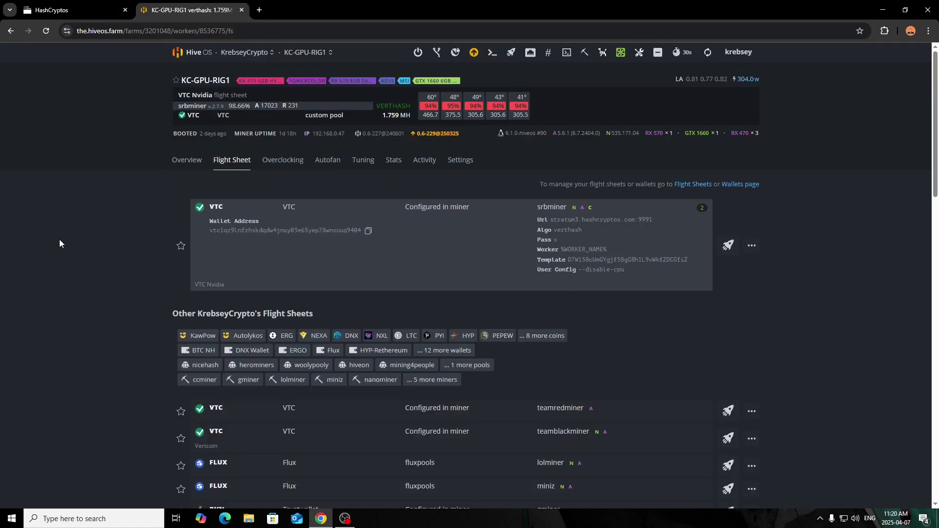
click(186, 162)
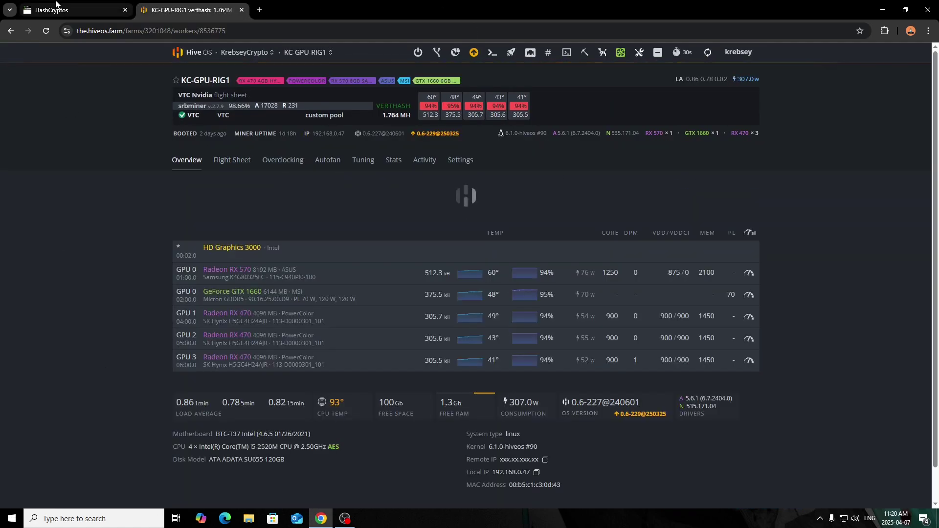
click(62, 12)
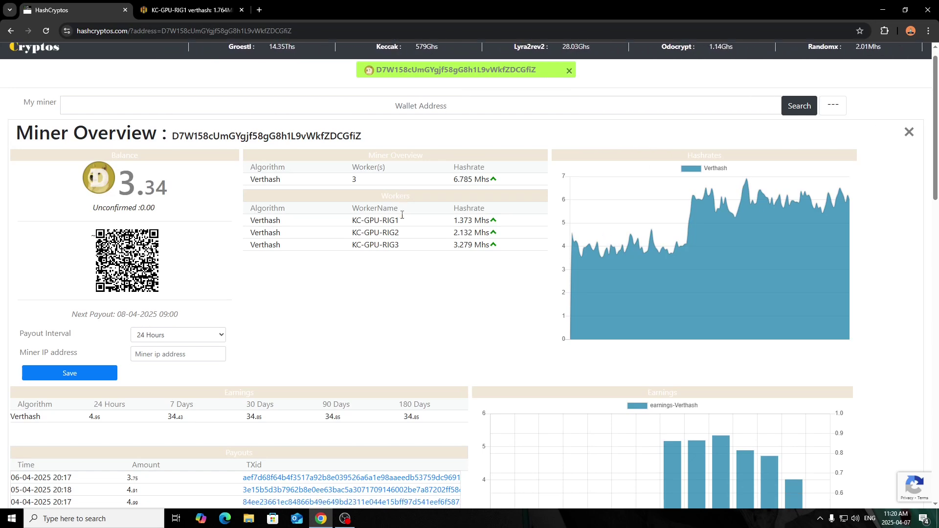
Remove the saved wallet address from HashCryptos favourites and confirm.
scroll(385, 217, down, 5)
scroll(244, 218, down, 4)
scroll(239, 242, up, 9)
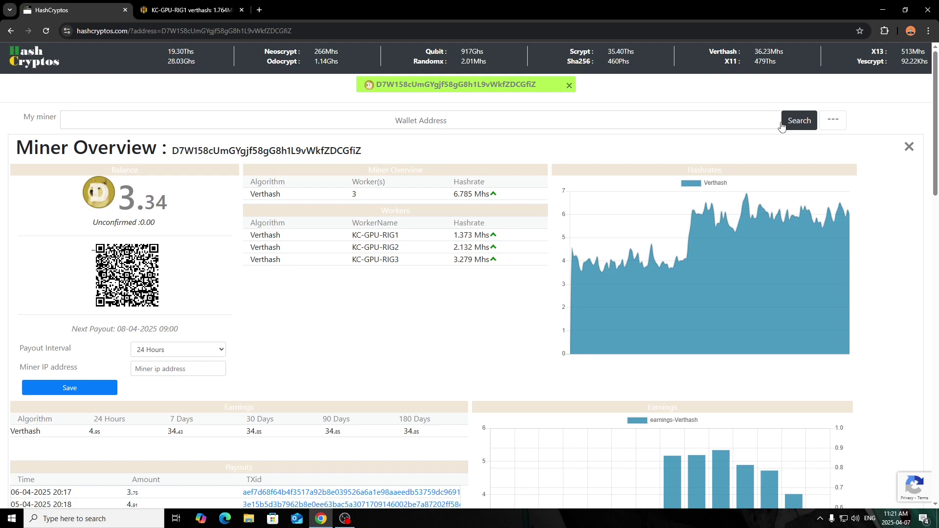
click(569, 86)
click(513, 103)
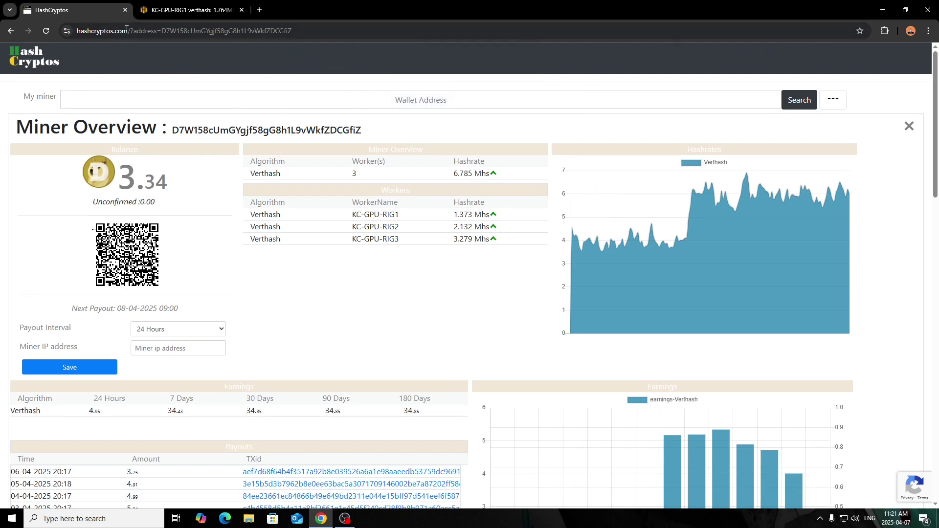
Strip the ?address query from the URL to reload the hashcryptos.com welcome page.
drag(127, 30, 402, 36)
key(BackSpace)
key(Return)
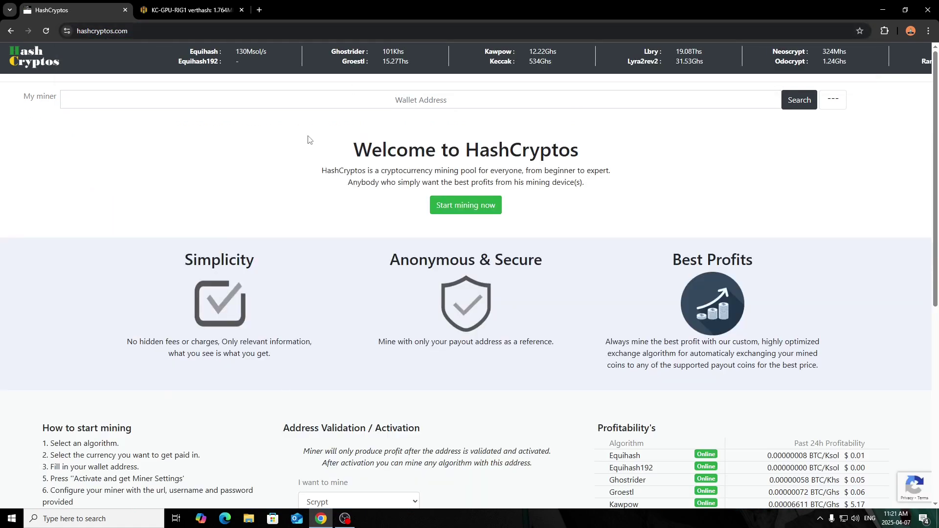
scroll(260, 213, down, 7)
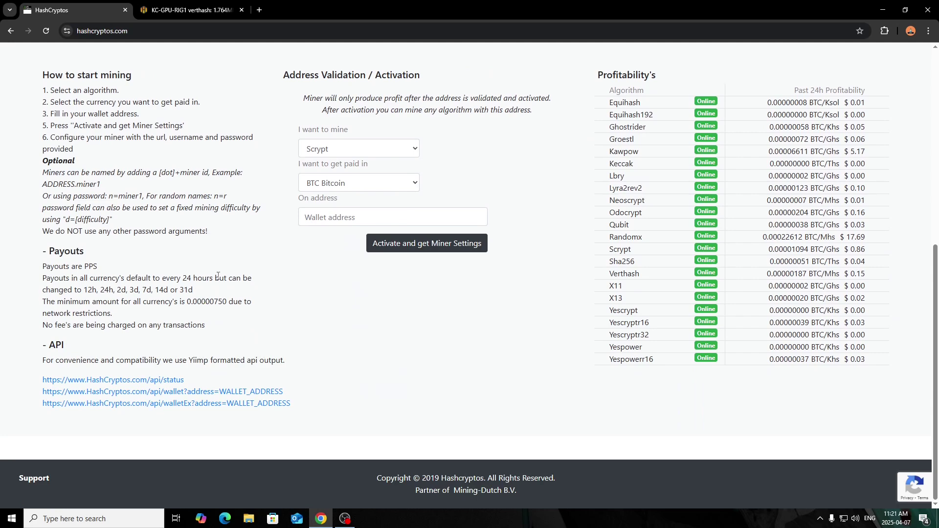
scroll(218, 276, up, 7)
Put the Hive OS tab on its Farms page, then come back to HashCryptos.
click(153, 4)
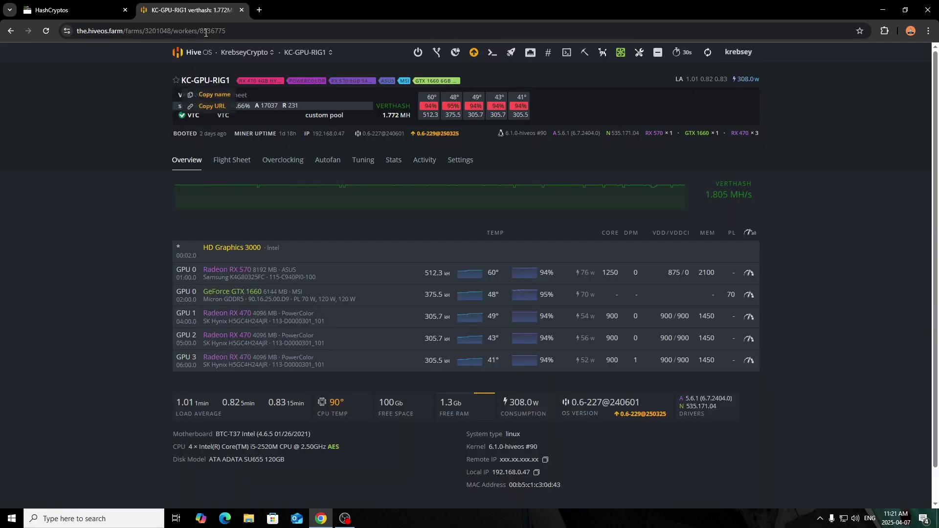
click(200, 52)
click(109, 6)
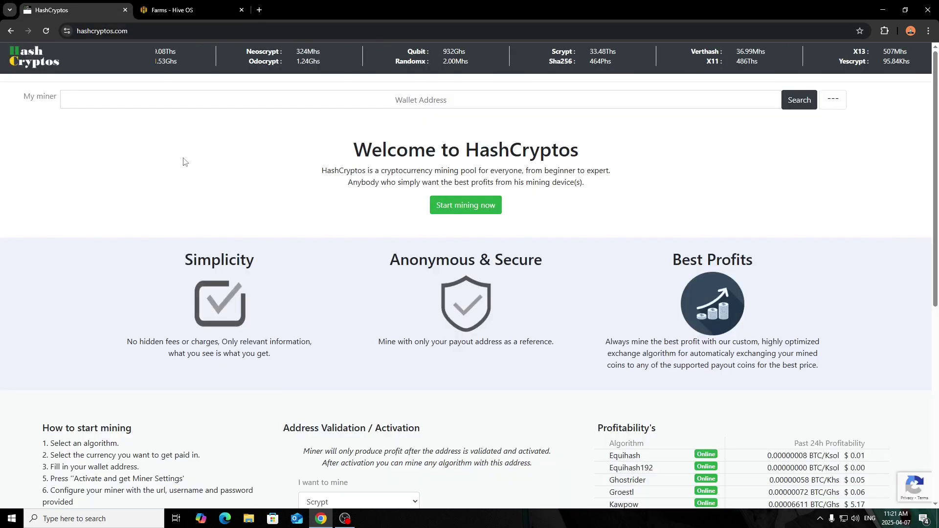